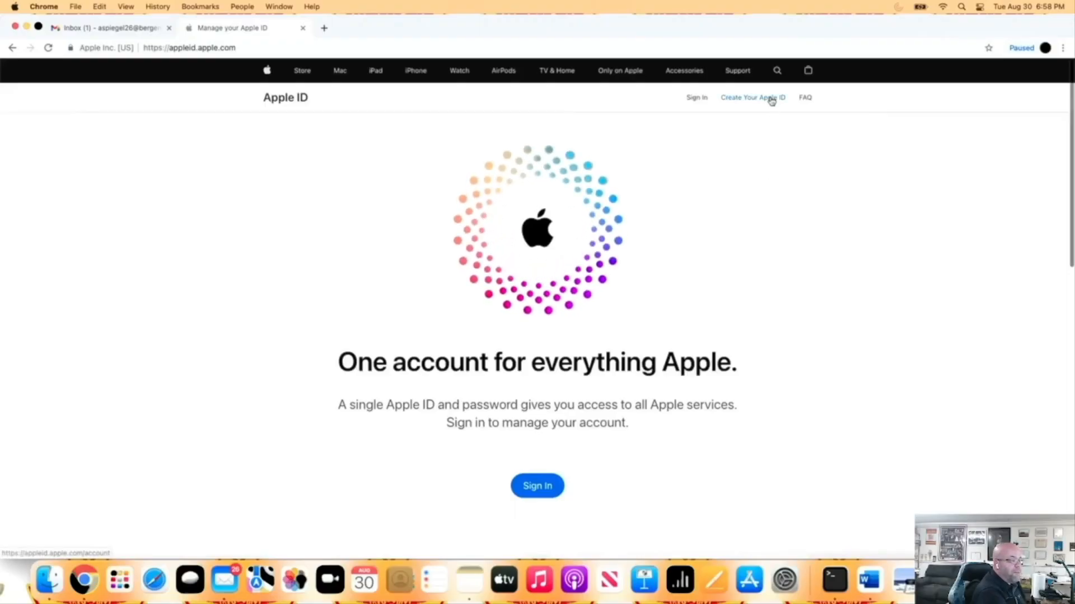
# Start a new Apple ID and enter the account holder's first name, last name and birthday.
pyautogui.click(771, 99)
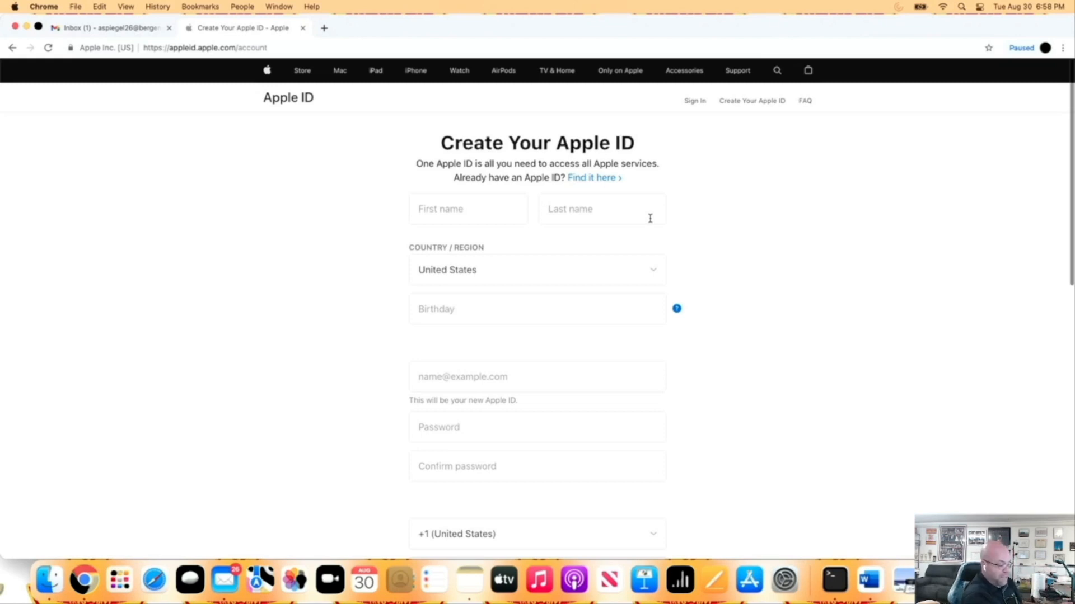
pyautogui.click(472, 204)
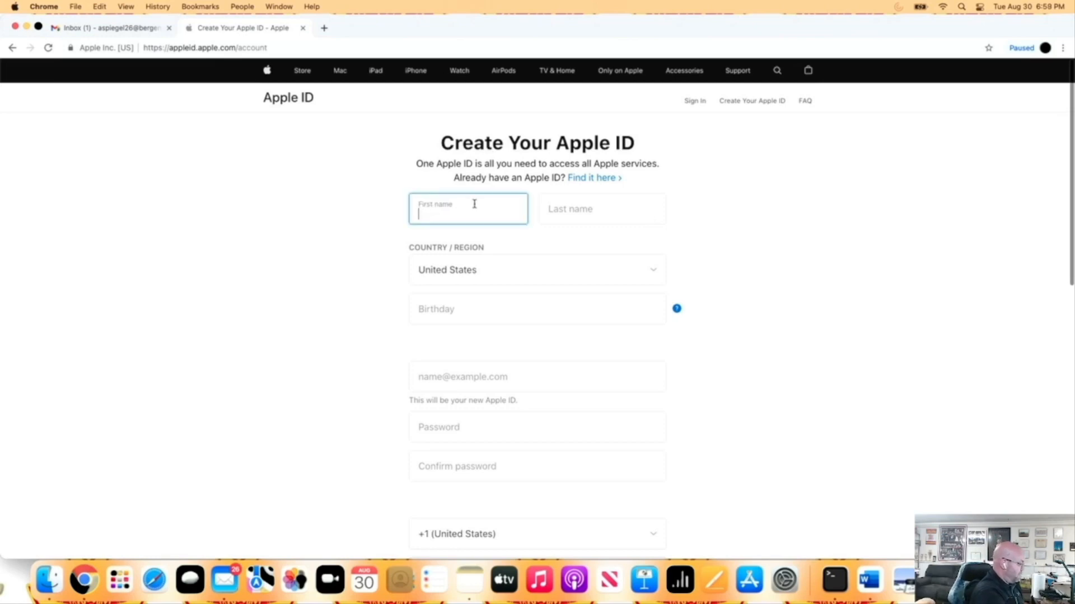
pyautogui.press('Tab')
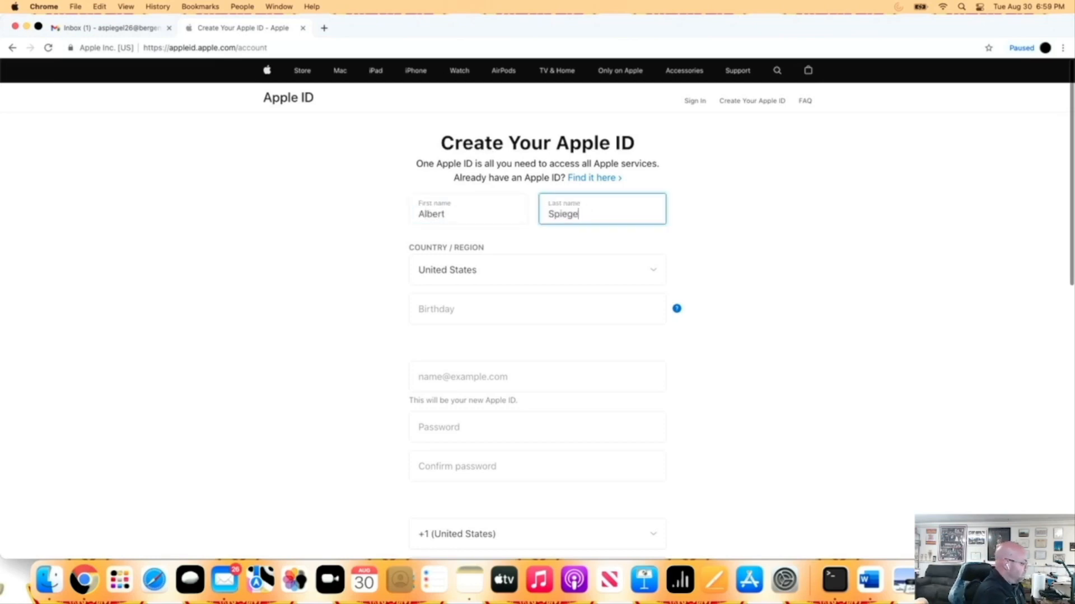
pyautogui.press('Tab')
pyautogui.press('Tab')
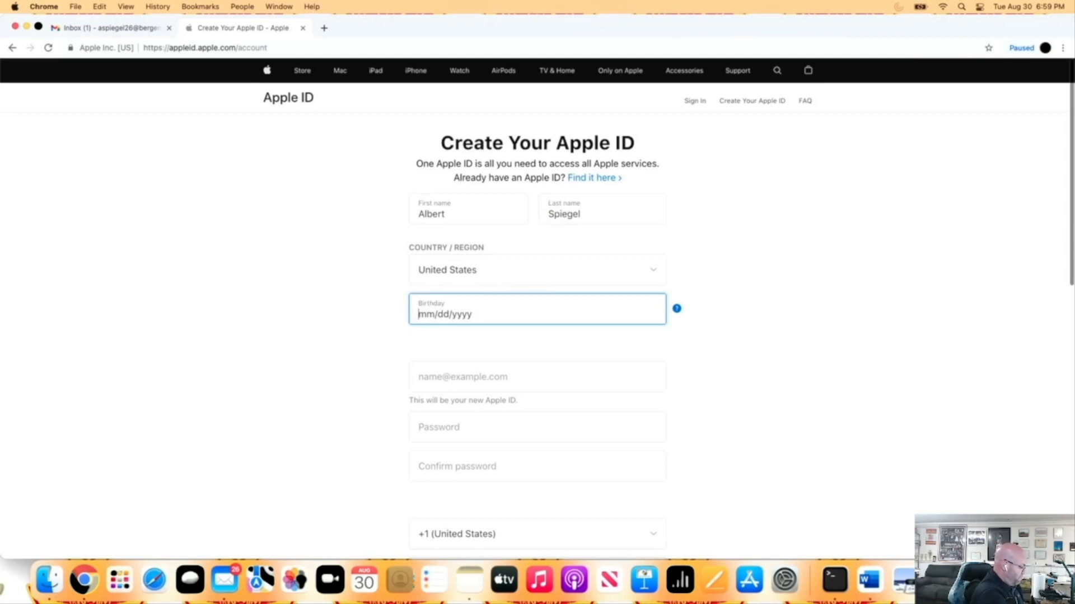
# Enter the holder's school e-mail address as the new Apple ID.
pyautogui.click(480, 385)
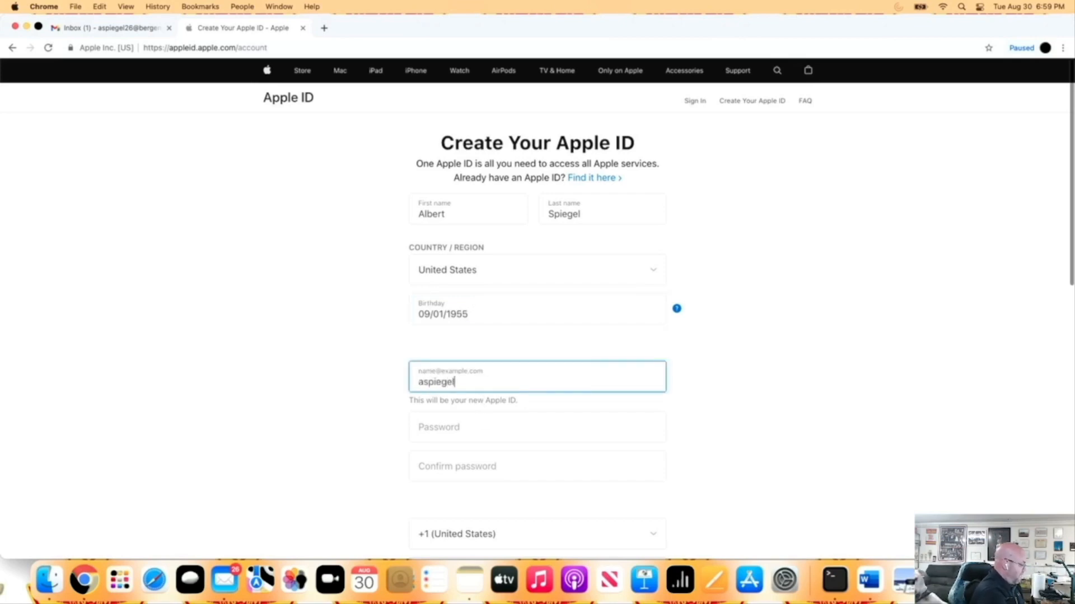
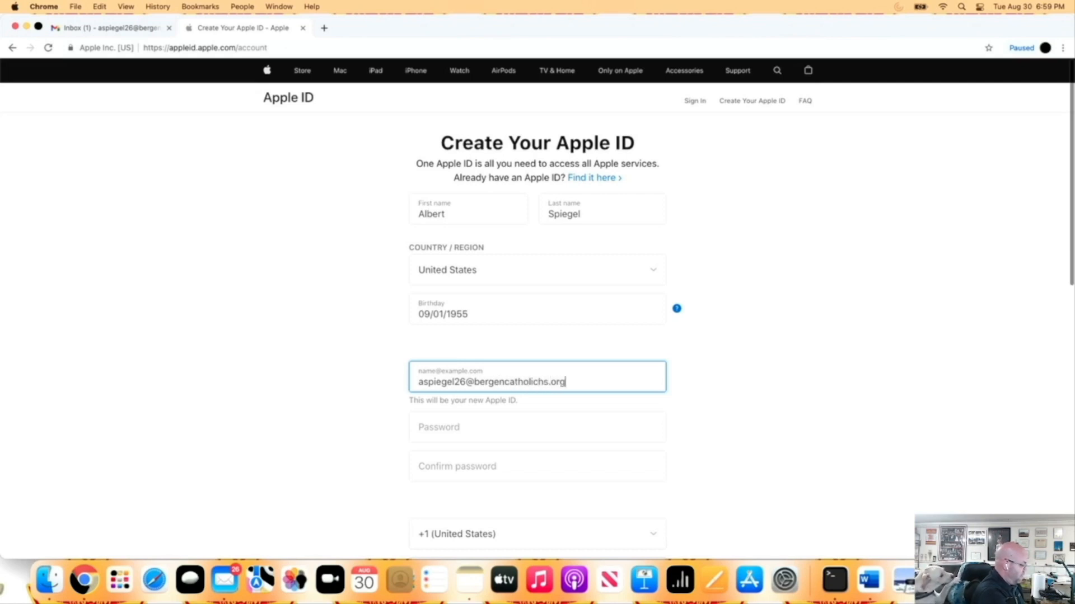
pyautogui.press('Tab')
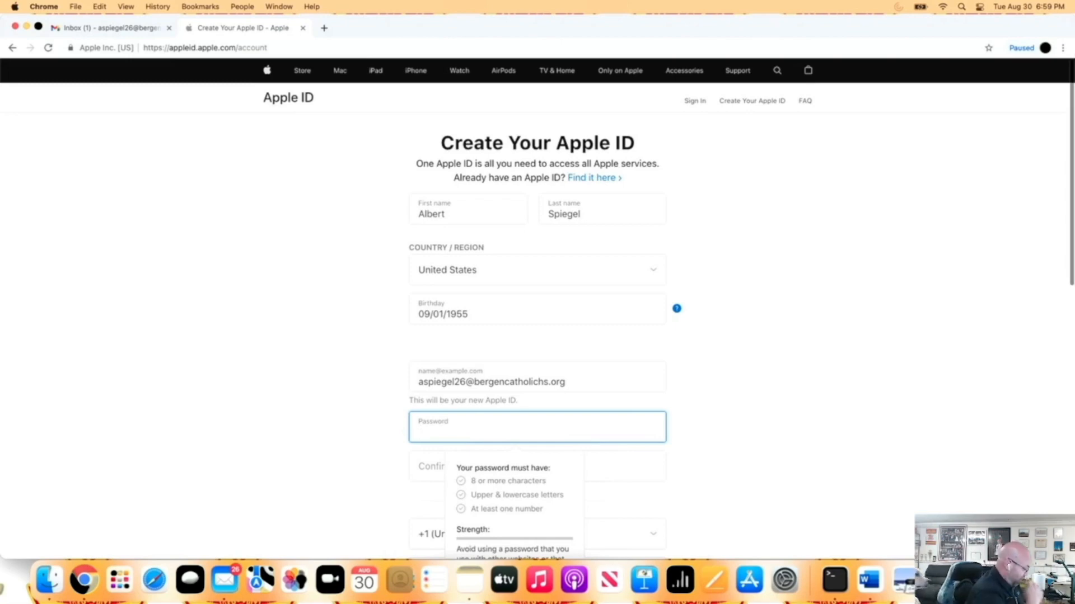
# Enter the account password in both the Password and Confirm password fields.
pyautogui.write('•••••••••••')
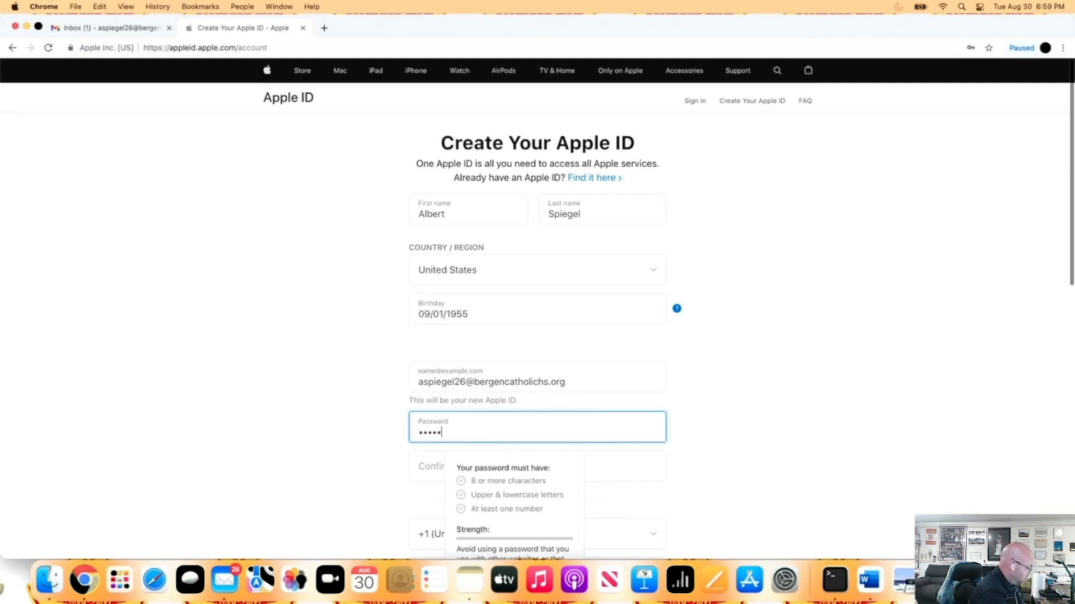
pyautogui.press('Tab')
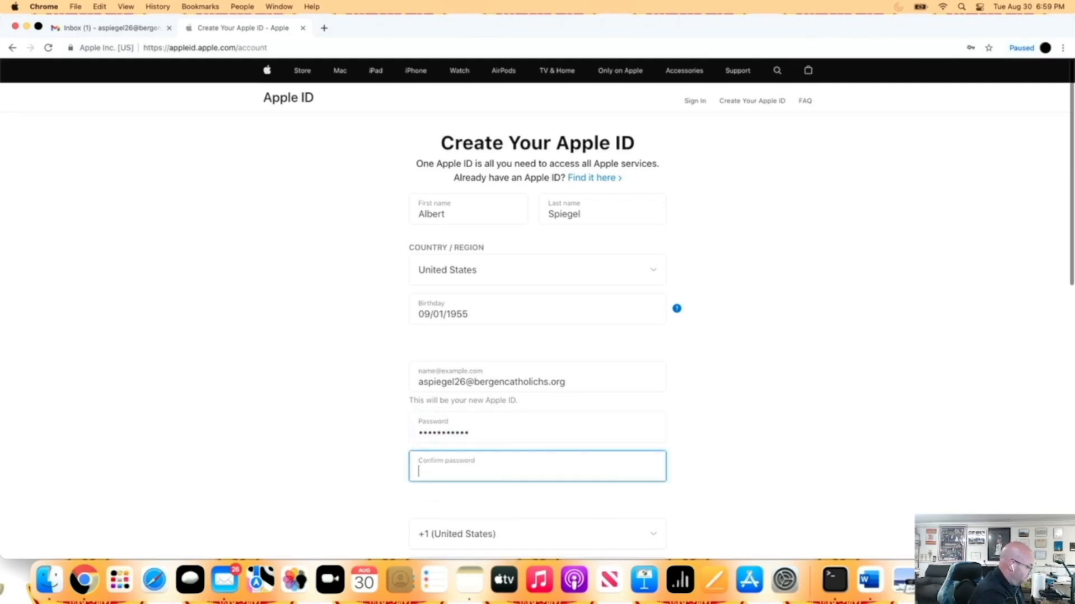
pyautogui.write('•••••••••••')
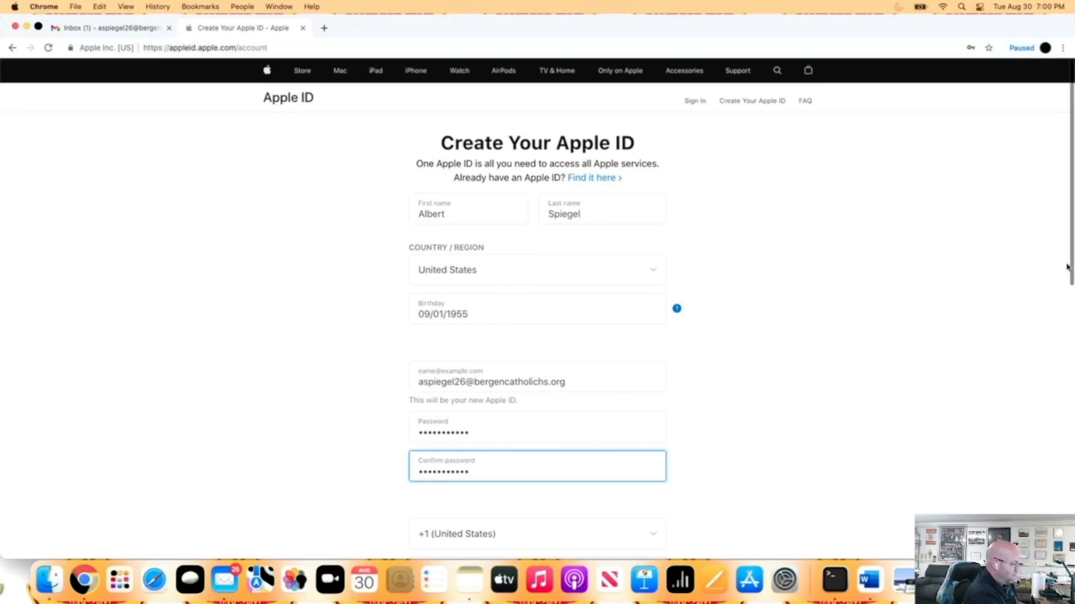
pyautogui.scroll(-1, 1066, 267)
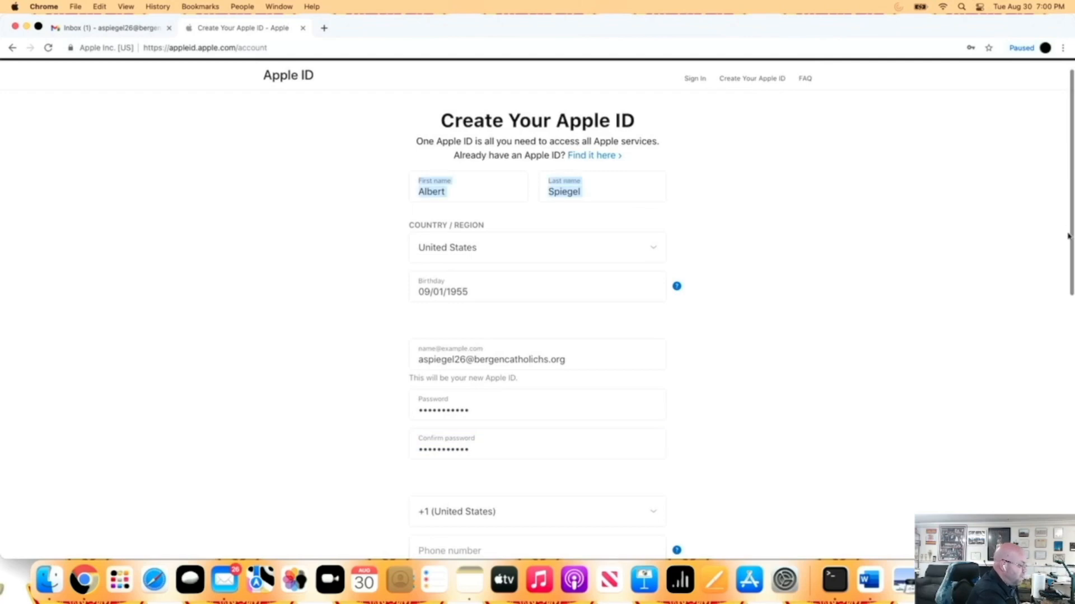
pyautogui.scroll(-5, 1061, 327)
pyautogui.scroll(-10, 1056, 330)
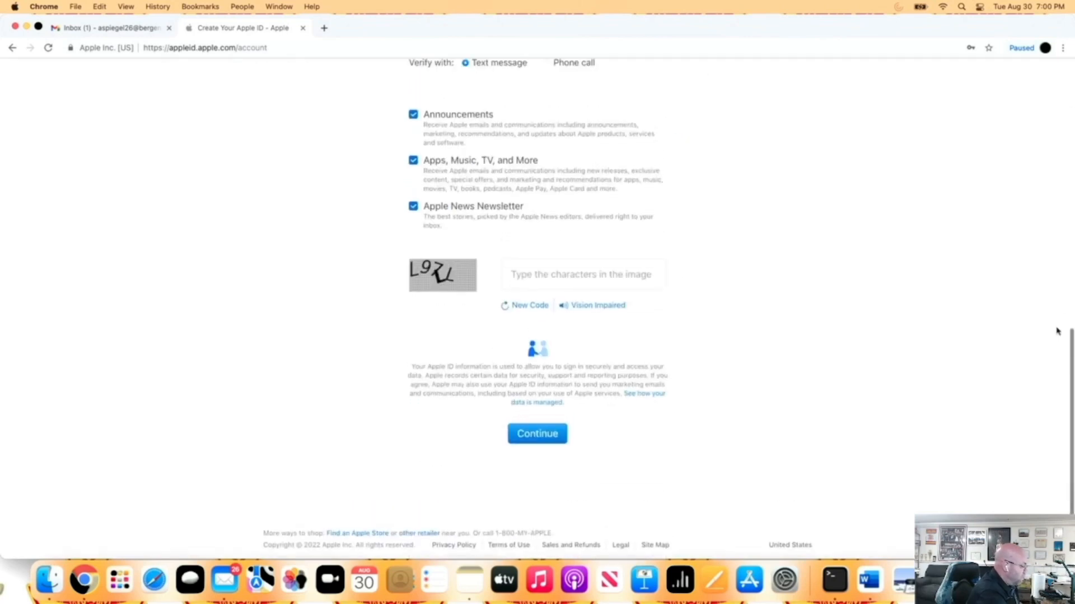
pyautogui.scroll(8, 1056, 330)
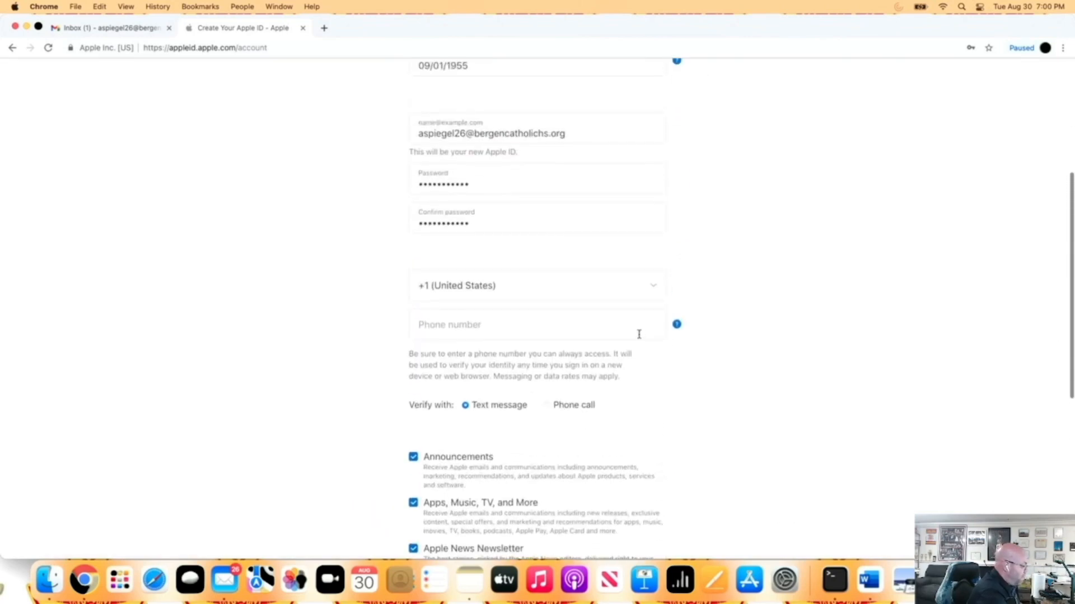
# Enter the account's phone number and choose Phone call as the verification method.
pyautogui.click(639, 335)
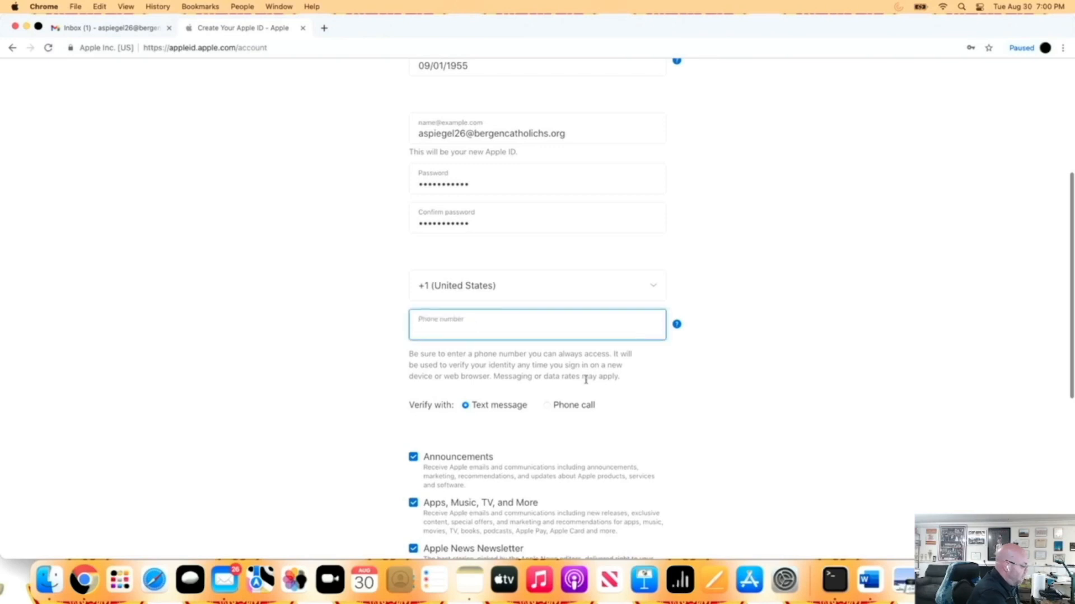
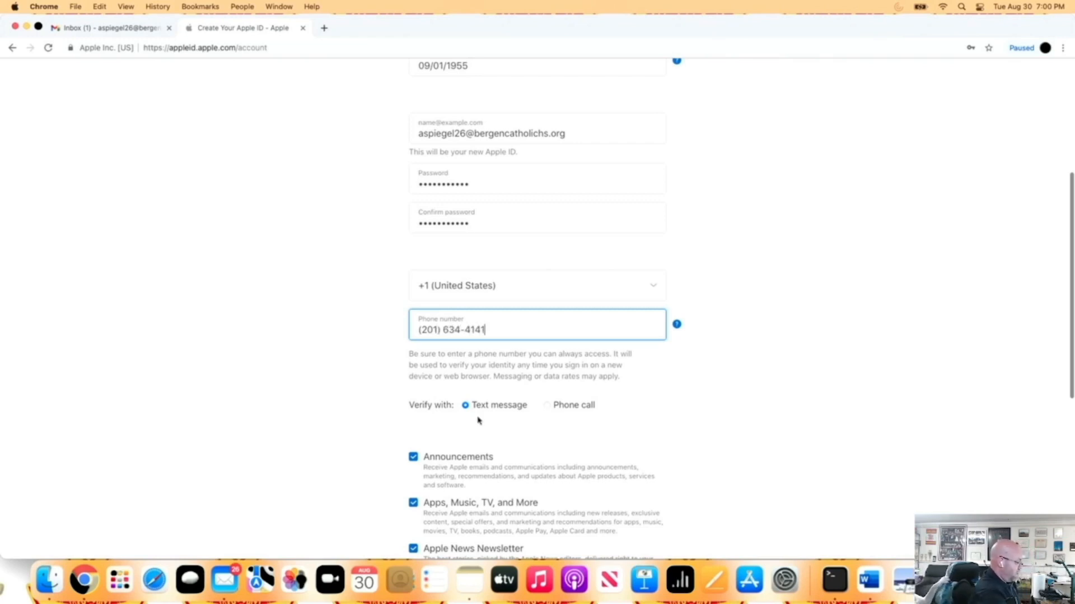
pyautogui.click(546, 406)
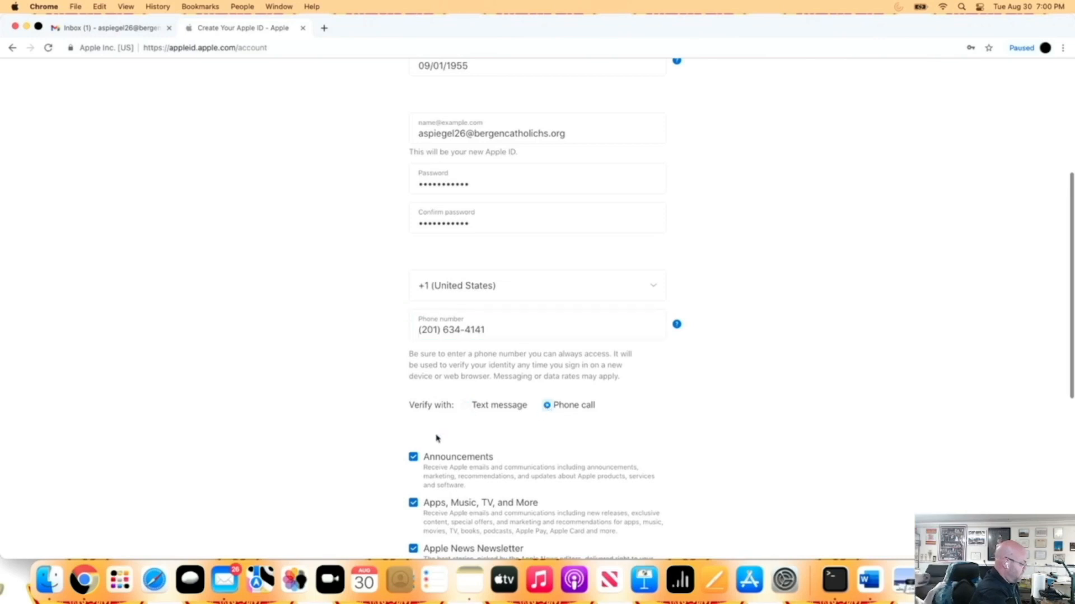
# Untick the Announcements, Apps, Music, TV, and More, and Apple News Newsletter subscriptions.
pyautogui.click(413, 458)
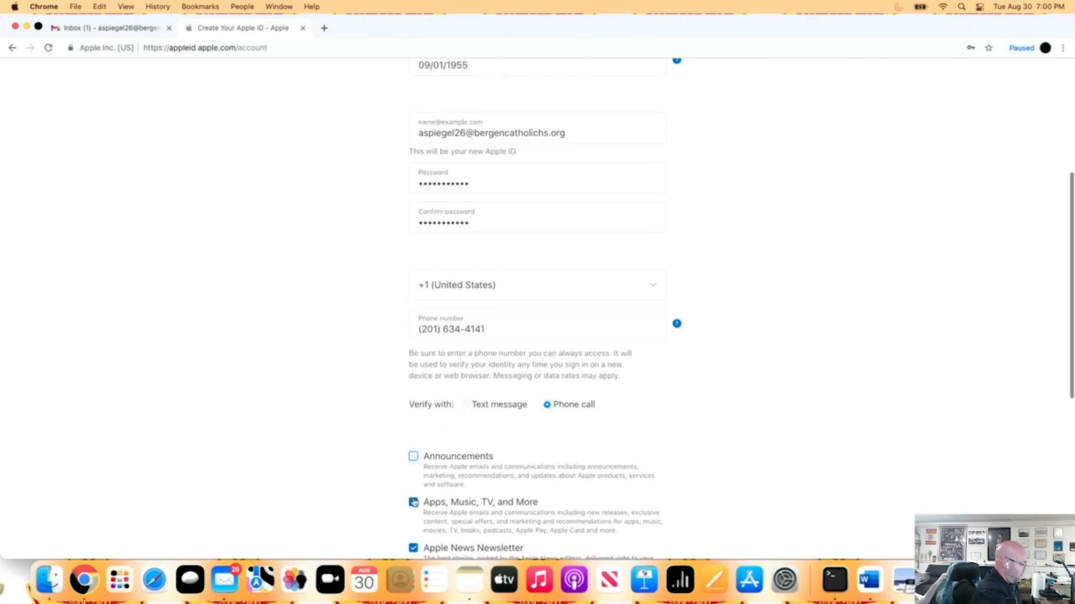
pyautogui.click(413, 502)
pyautogui.scroll(-1, 414, 503)
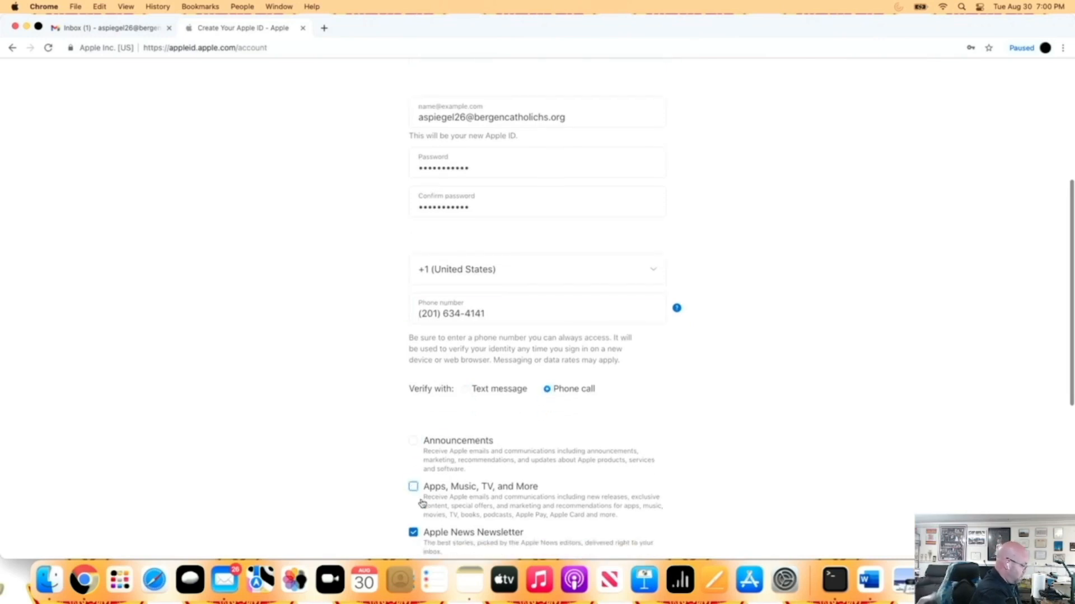
pyautogui.click(421, 518)
pyautogui.click(414, 534)
pyautogui.click(414, 487)
pyautogui.scroll(-3, 751, 465)
pyautogui.scroll(-2, 750, 464)
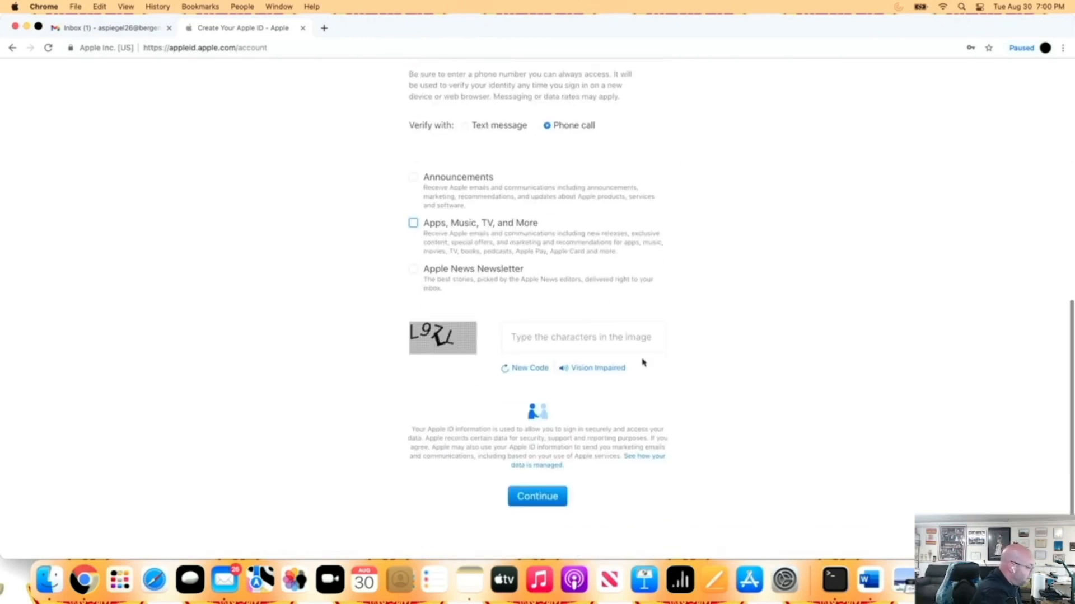
# Enter the image captcha characters, retrying with fresh images until the form is accepted.
pyautogui.click(634, 338)
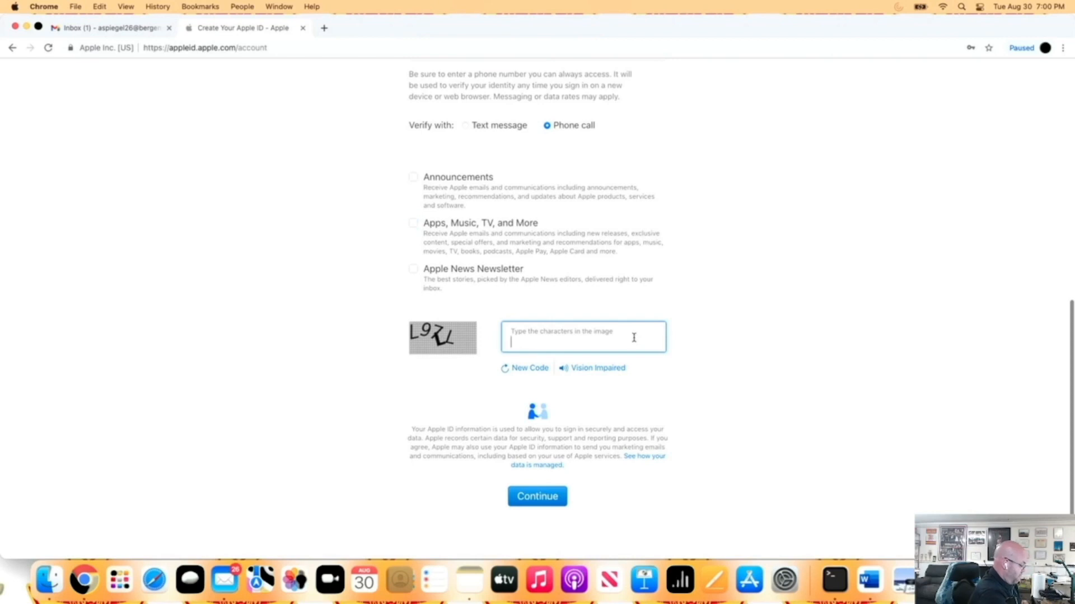
pyautogui.write('l9')
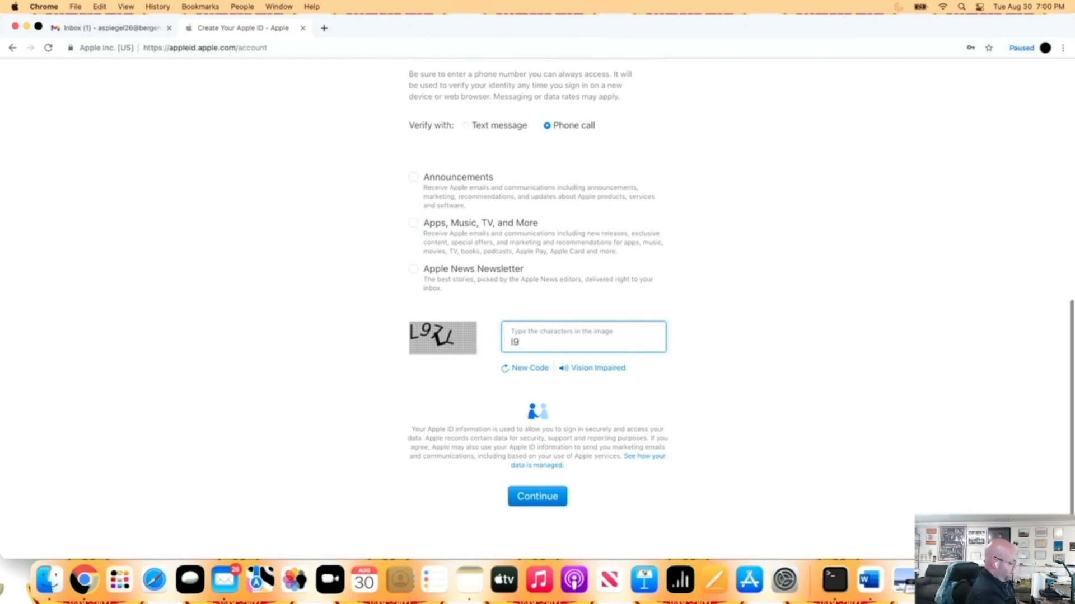
pyautogui.write('zvl')
pyautogui.click(543, 496)
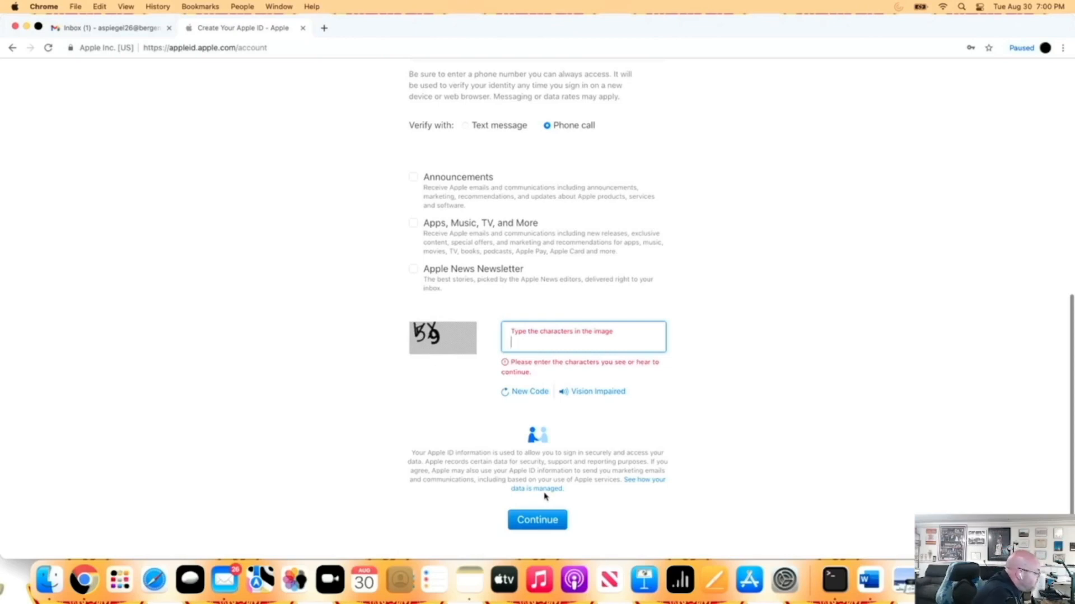
pyautogui.write('vx59')
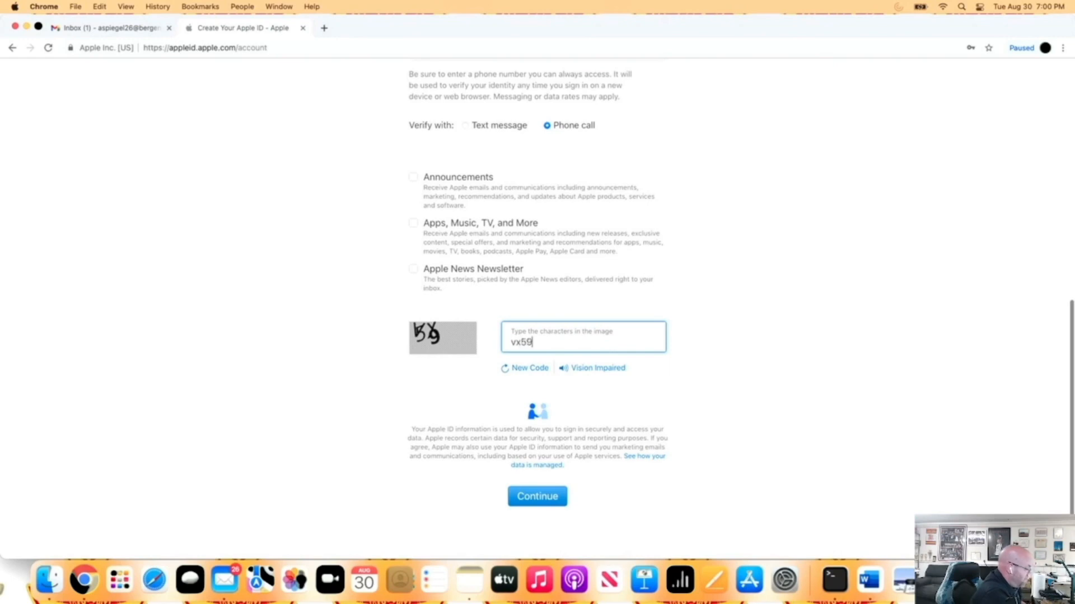
pyautogui.click(545, 500)
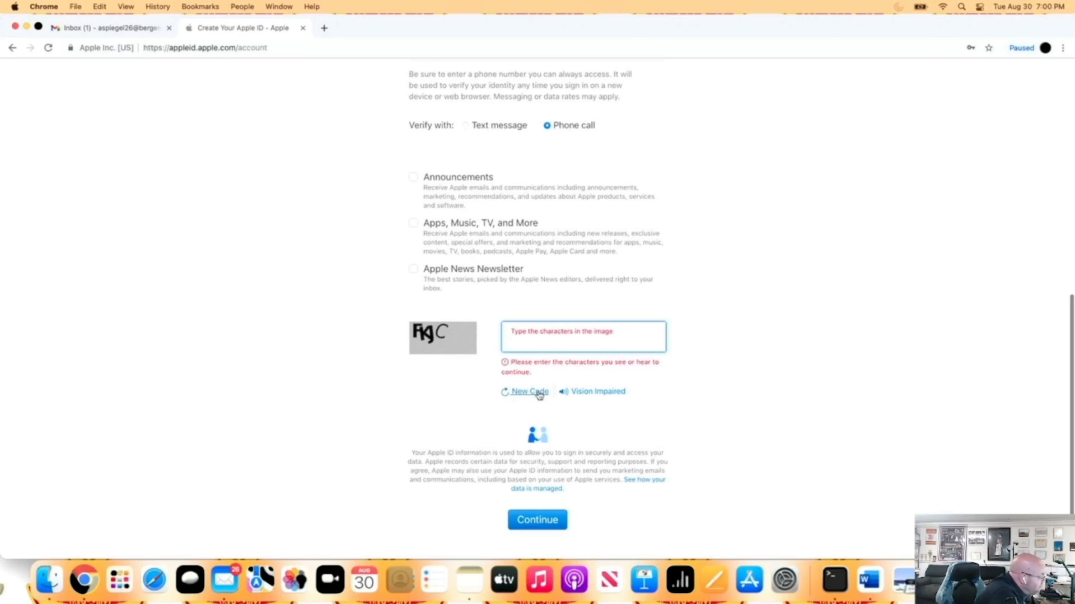
pyautogui.click(539, 394)
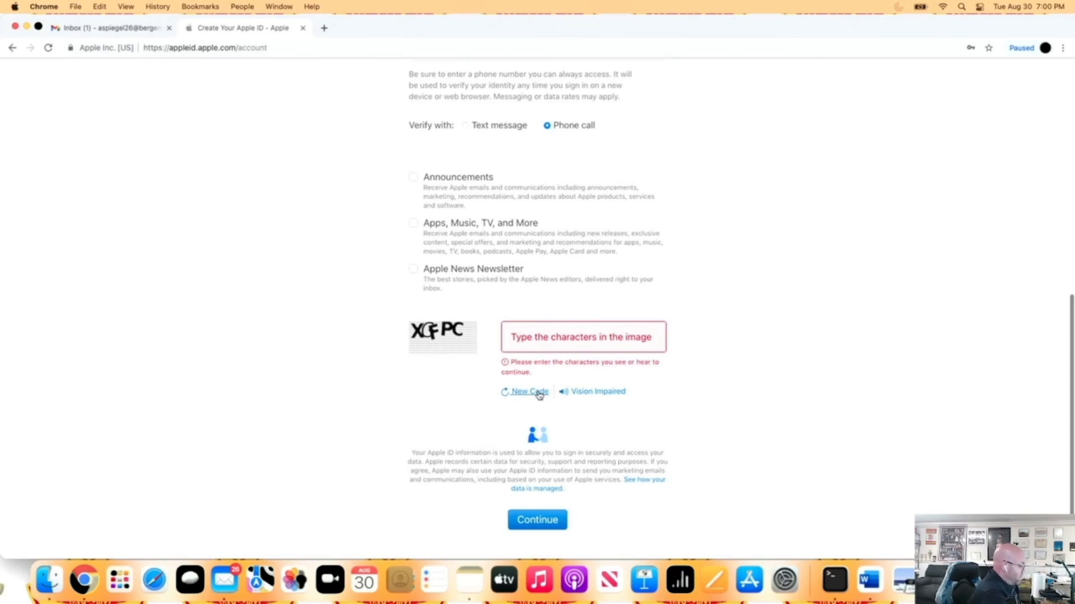
pyautogui.click(576, 334)
pyautogui.write('xfpc')
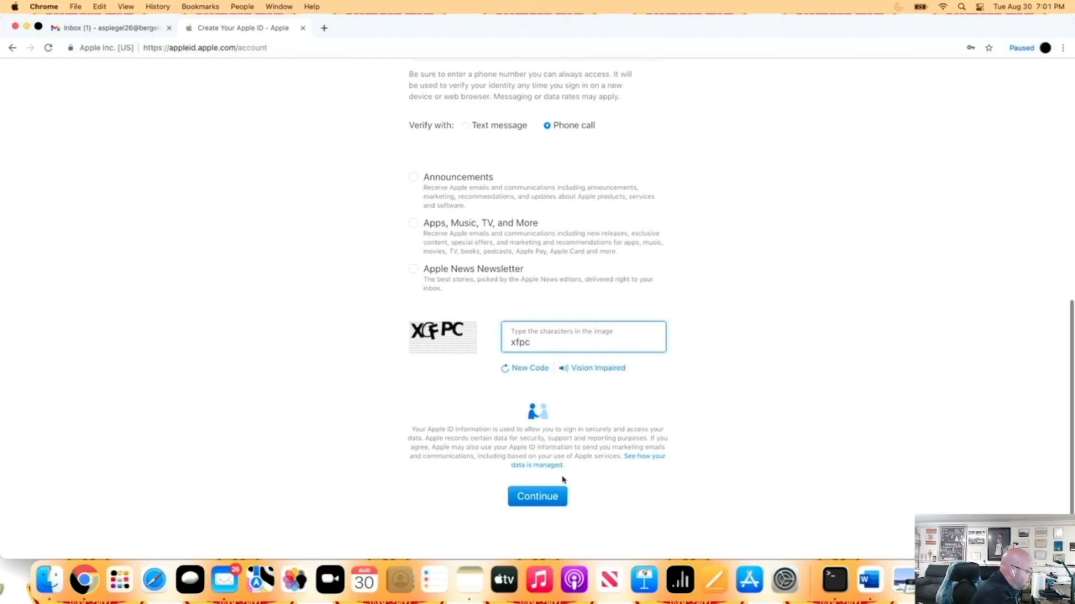
pyautogui.click(546, 498)
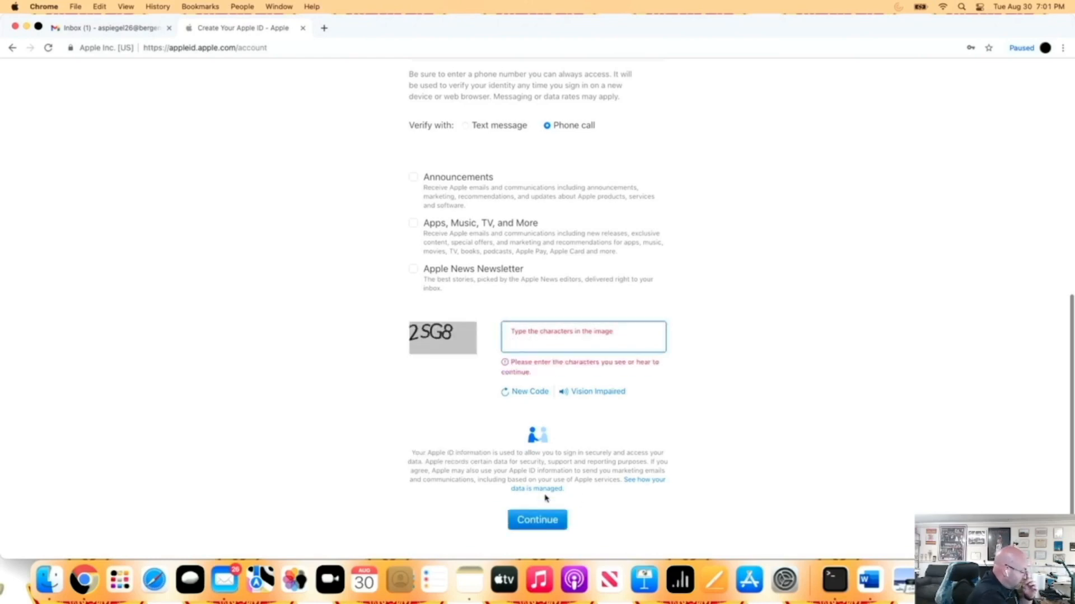
pyautogui.write('2')
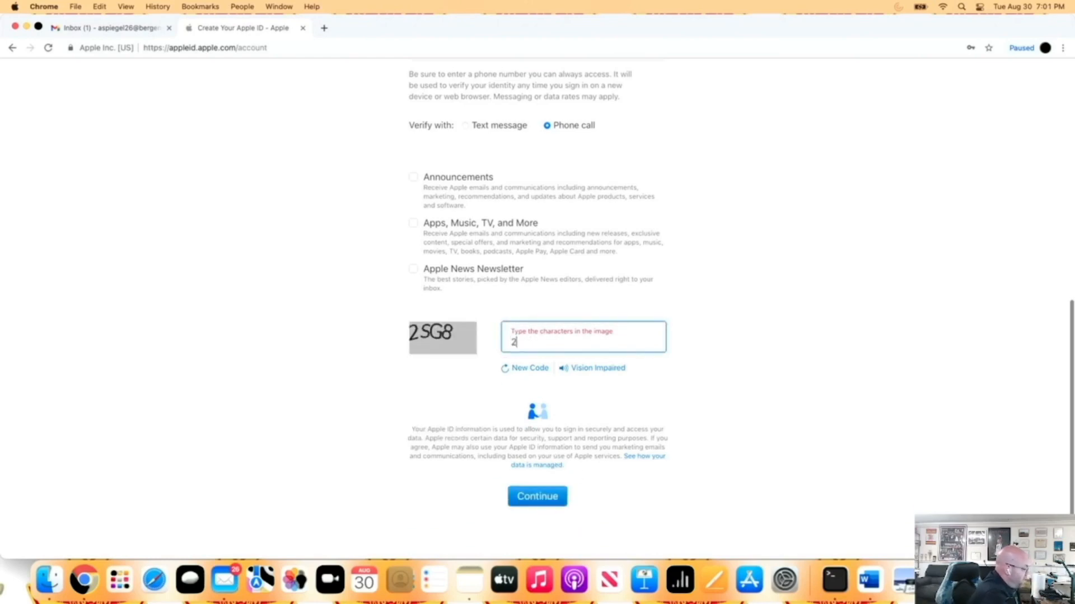
pyautogui.write('SG8')
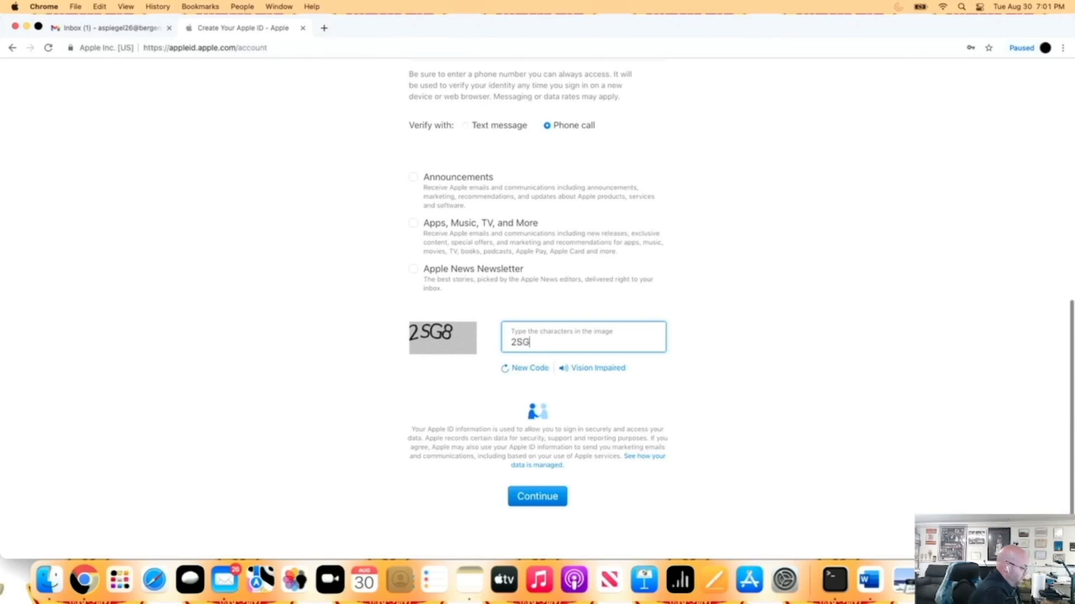
pyautogui.click(541, 504)
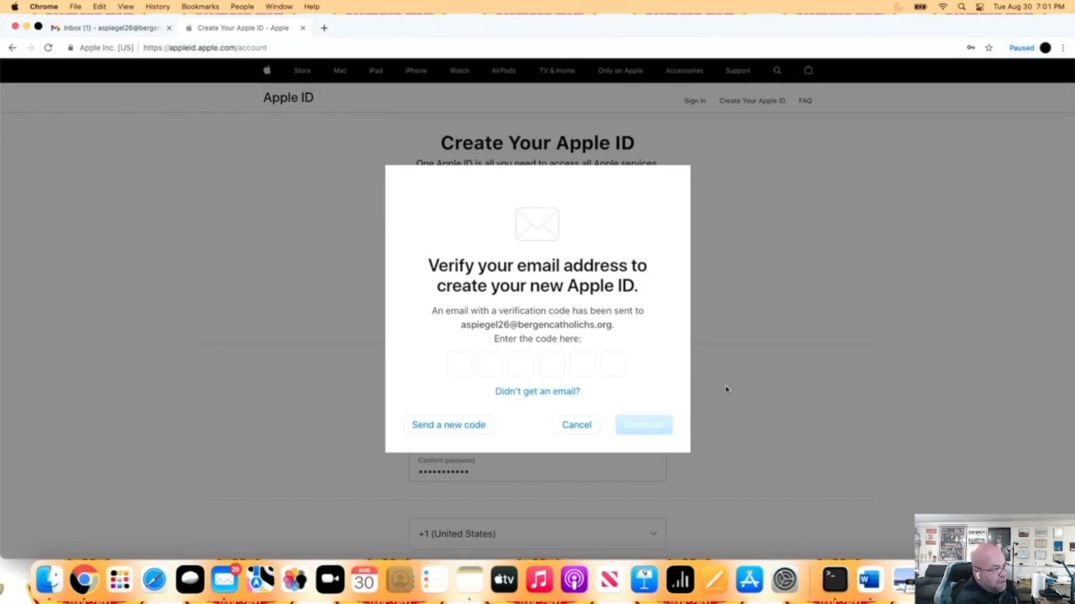
# Read the code from Apple's verification e-mail in Gmail and submit it on the Apple ID prompt.
pyautogui.click(131, 28)
pyautogui.click(448, 134)
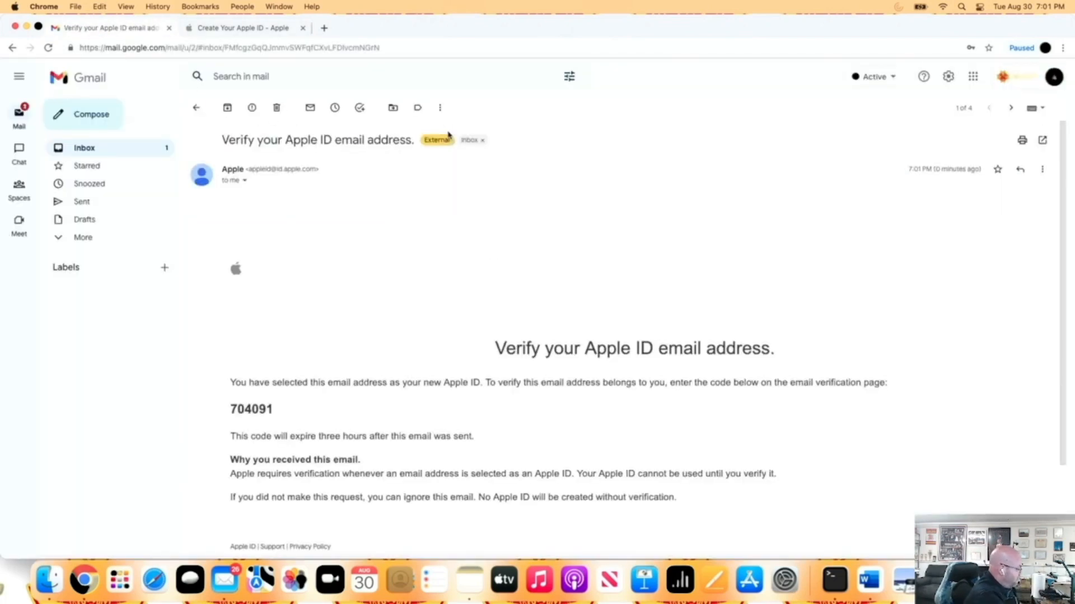
pyautogui.press('super+Tab')
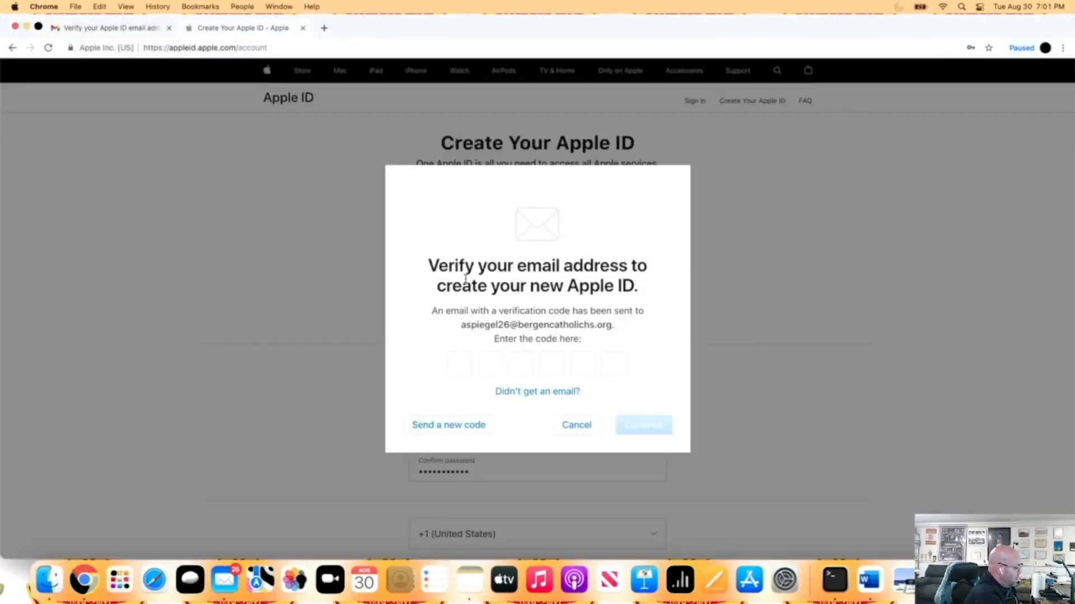
pyautogui.click(280, 28)
pyautogui.click(453, 361)
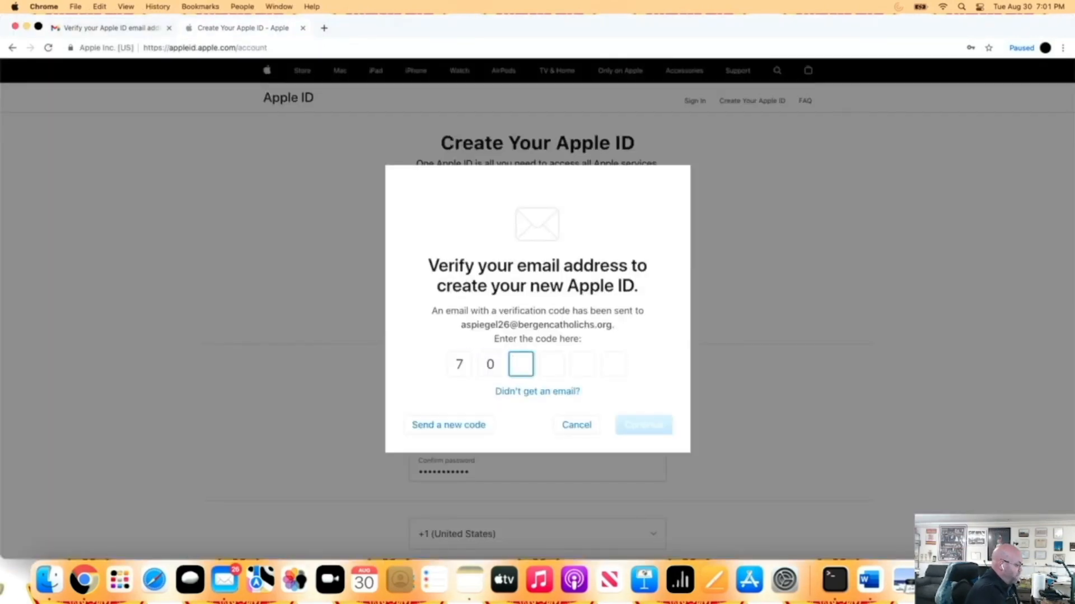
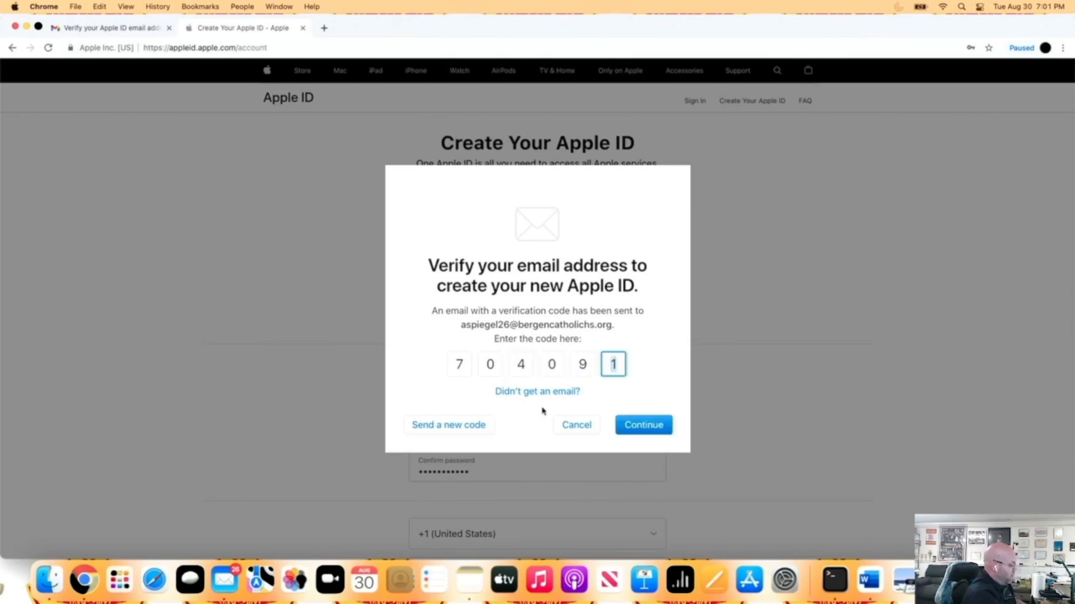
pyautogui.click(627, 424)
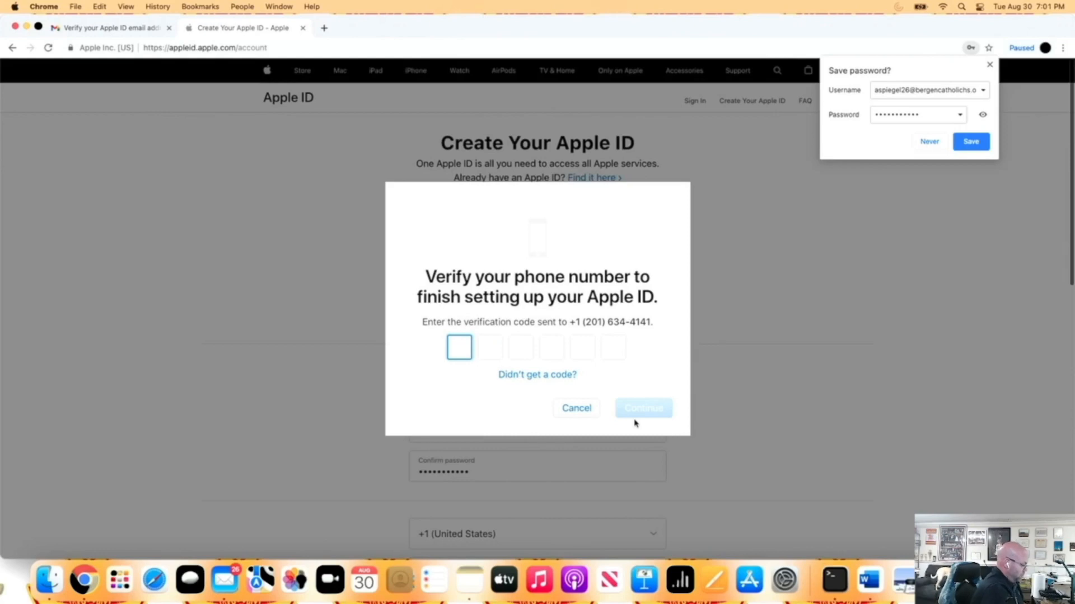
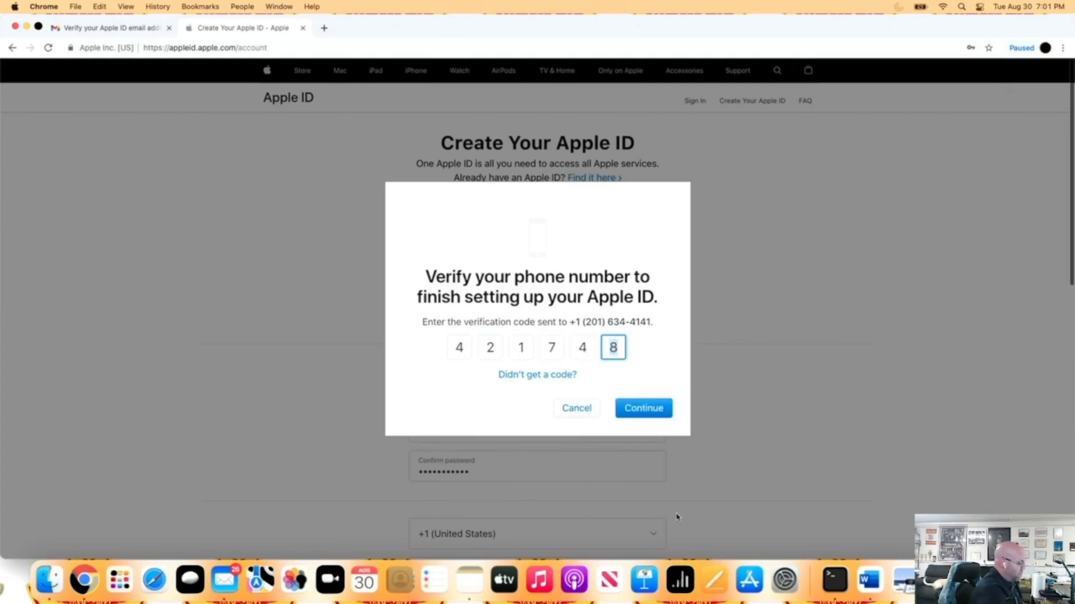
# Enter the code sent to the phone and submit it to finish creating the account.
pyautogui.click(641, 415)
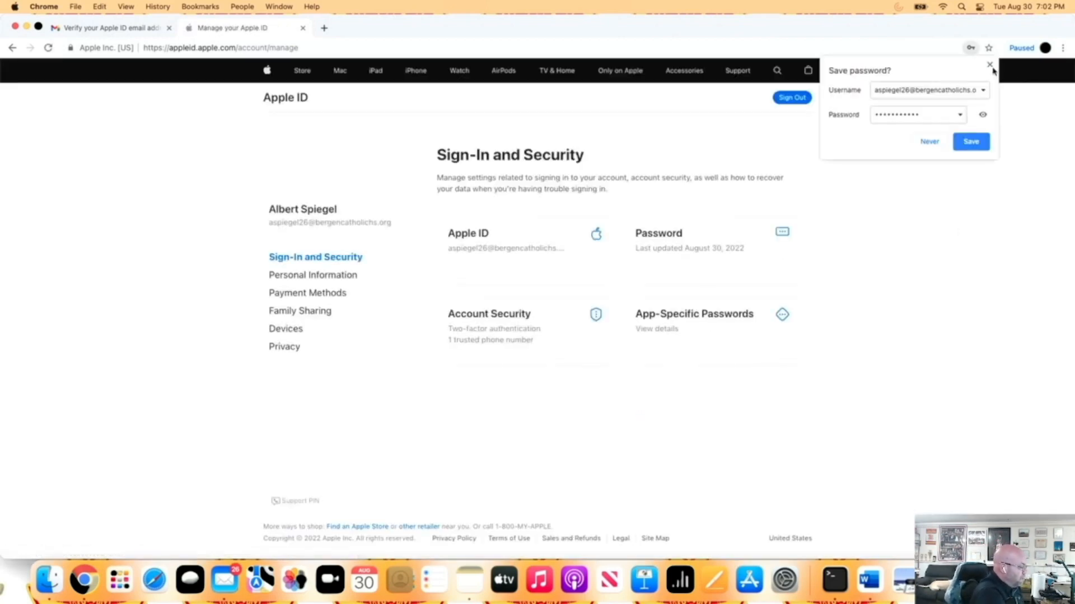
# Dismiss Chrome's save-password bubble, view Payment Methods, then return to Sign-In and Security.
pyautogui.click(991, 67)
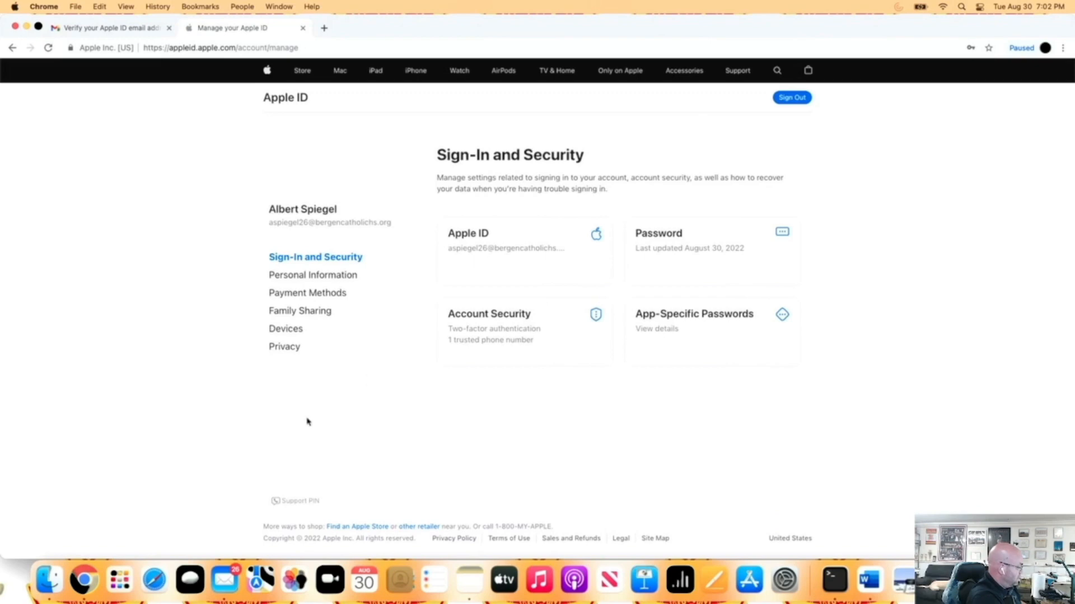
pyautogui.click(338, 295)
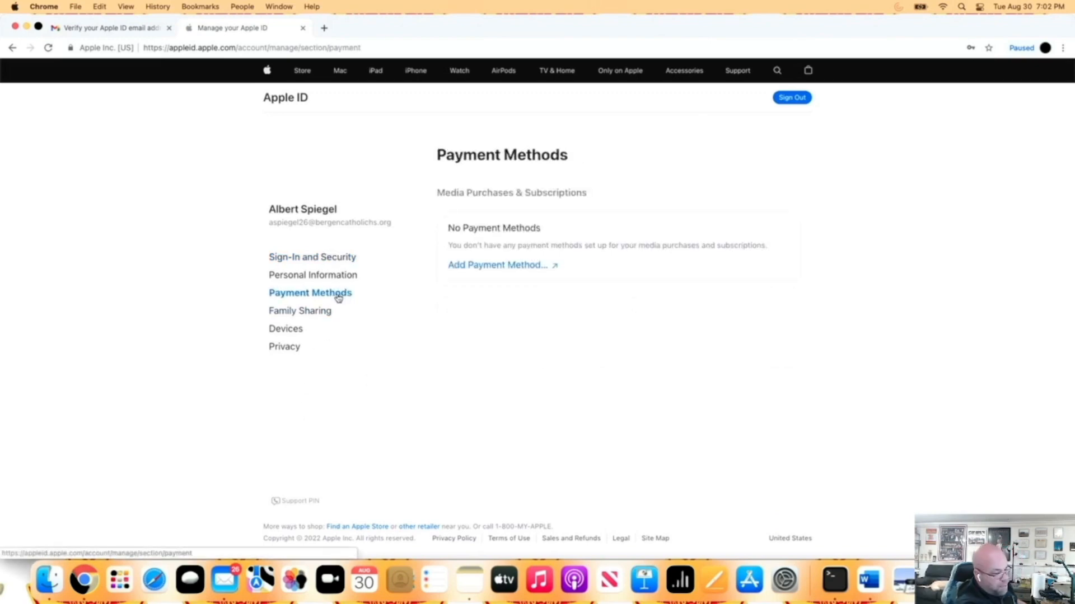
pyautogui.click(331, 258)
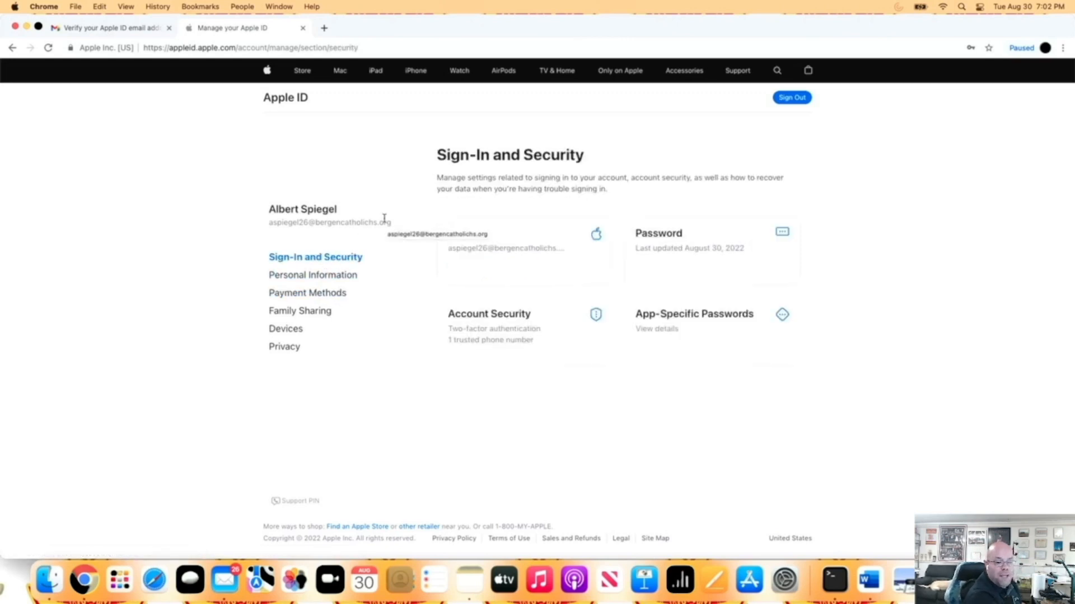
# Open System Preferences and sign in with the new Apple ID e-mail and its password.
pyautogui.click(14, 7)
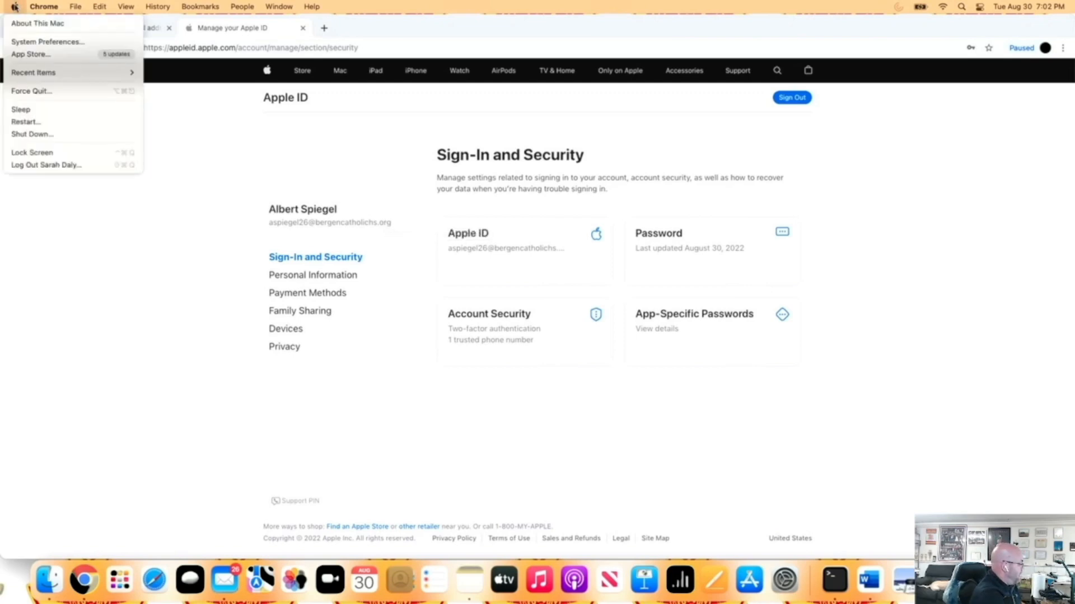
pyautogui.click(21, 40)
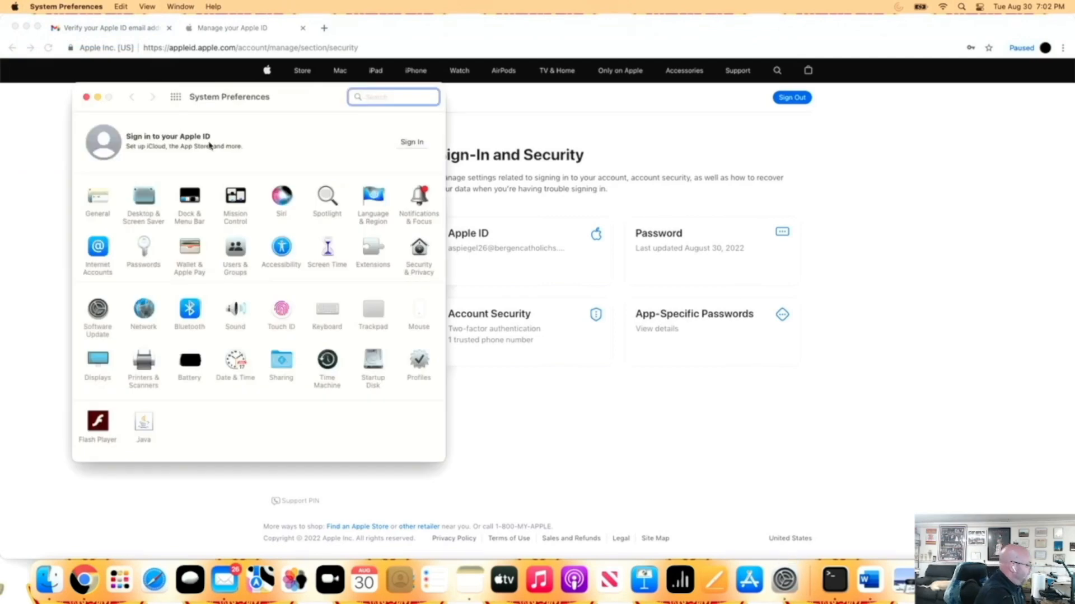
pyautogui.click(412, 143)
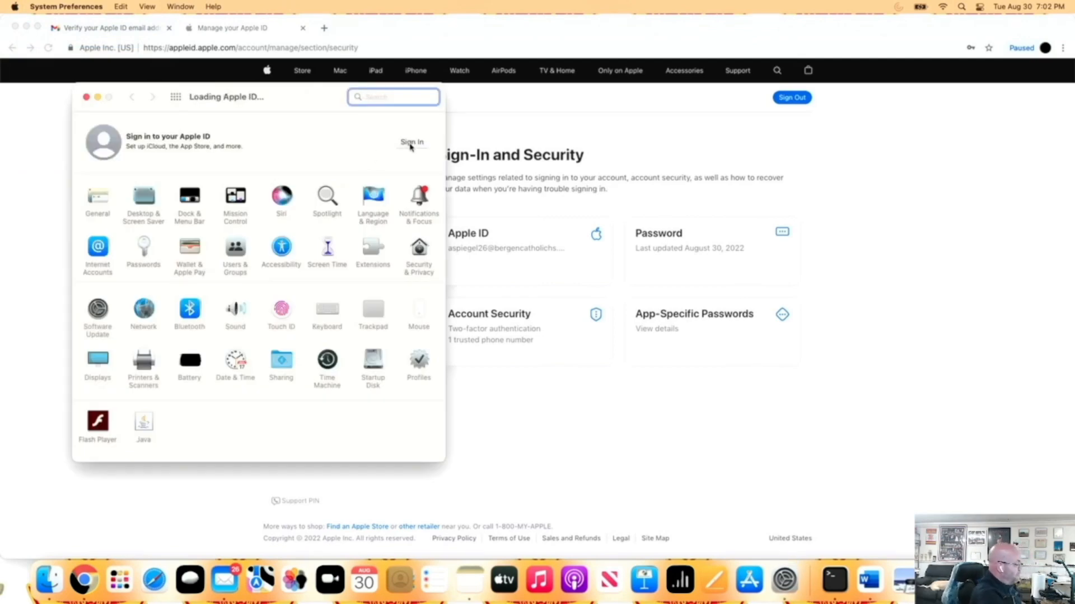
pyautogui.click(342, 154)
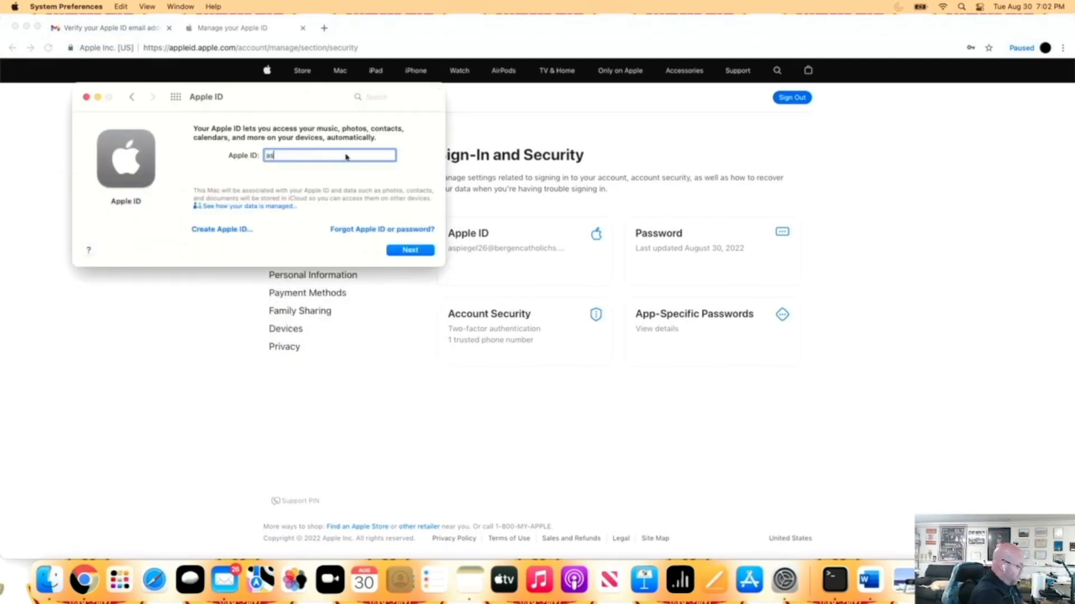
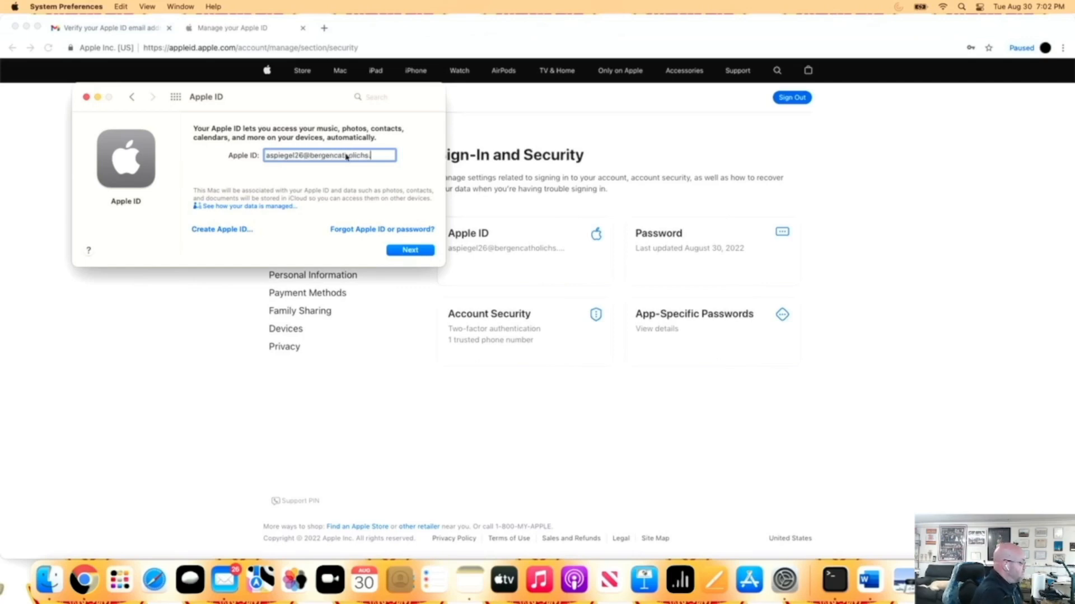
pyautogui.click(409, 253)
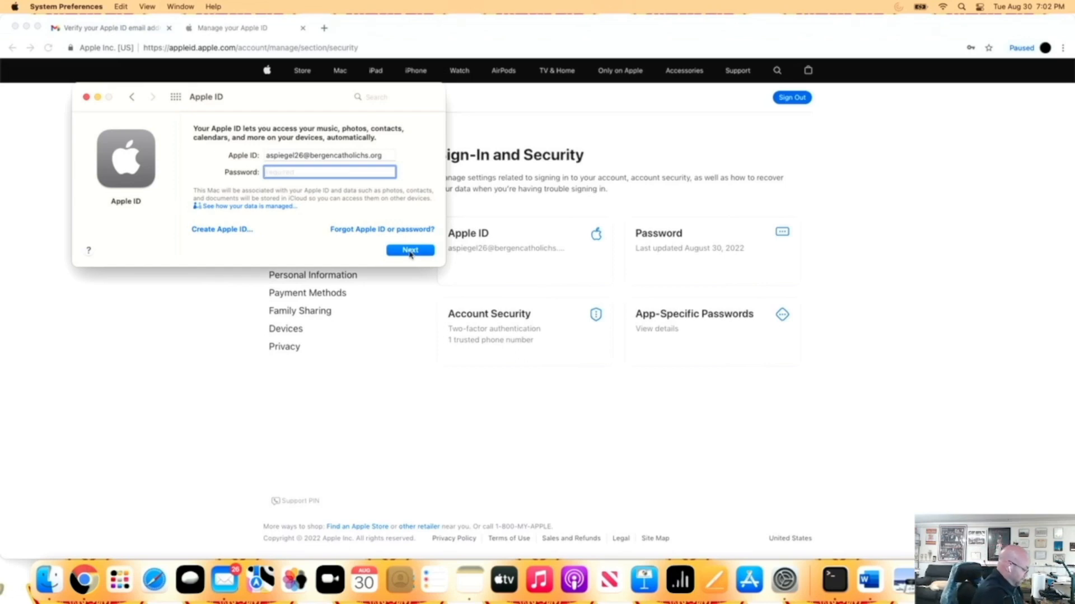
pyautogui.write('•••••••••••')
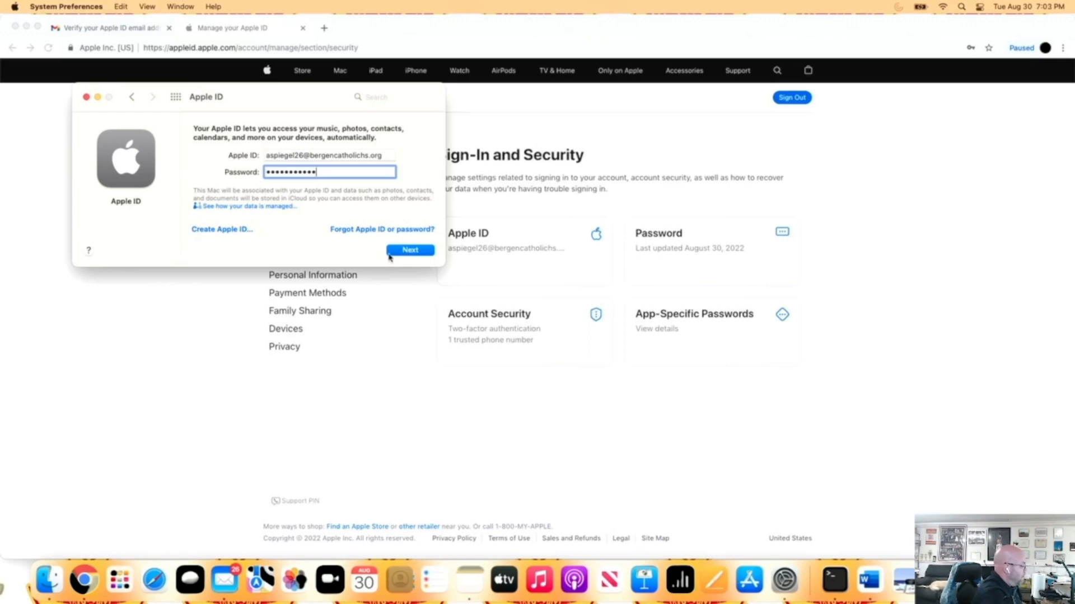
pyautogui.click(403, 251)
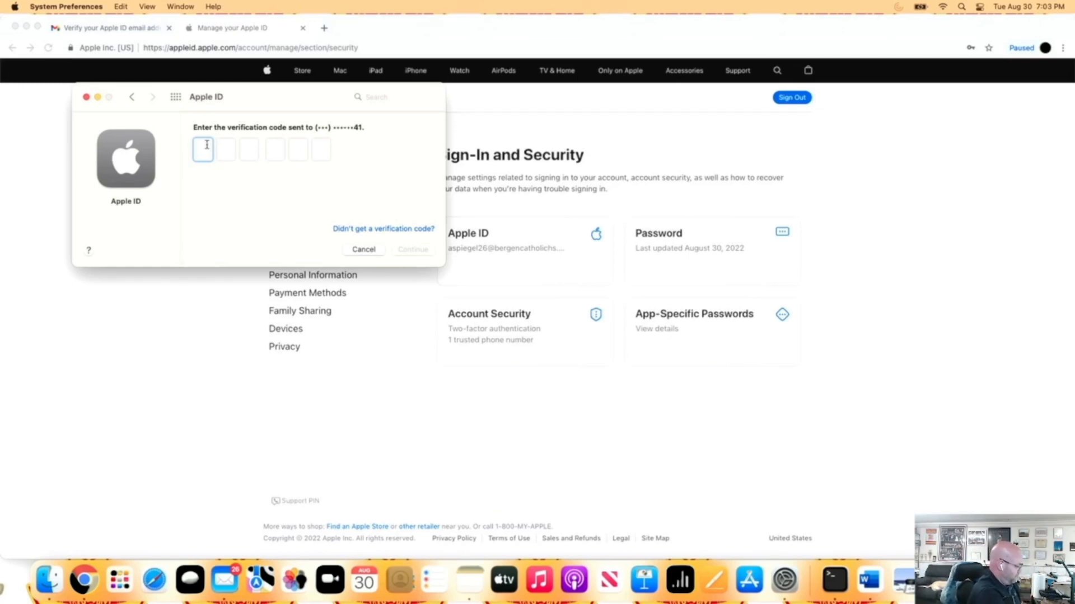
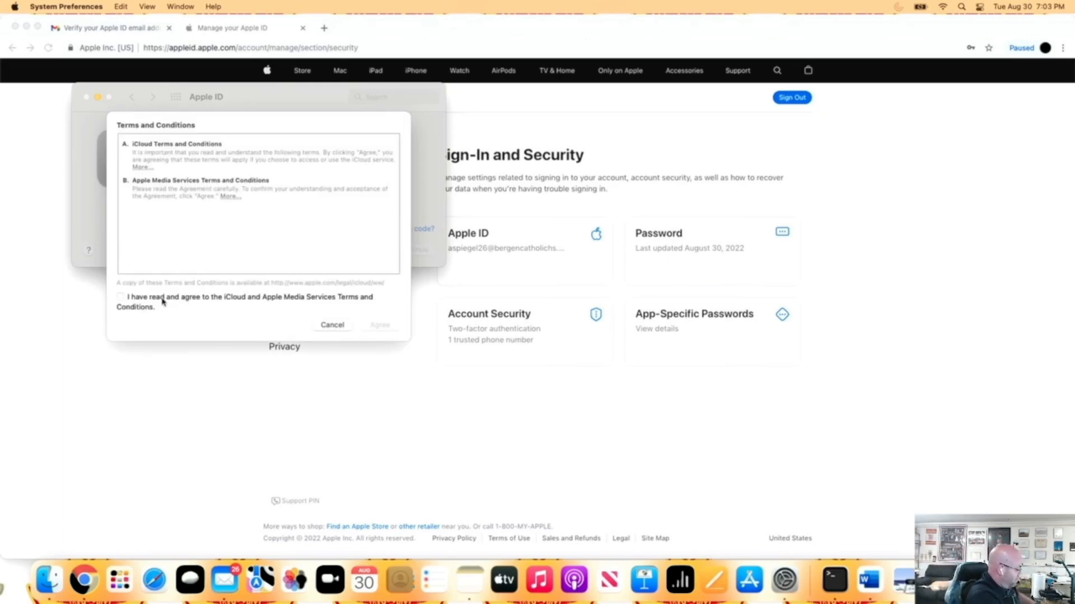
# Enter the phone verification code and screenshot the Terms and Conditions sheet.
pyautogui.press('super+shift+4')
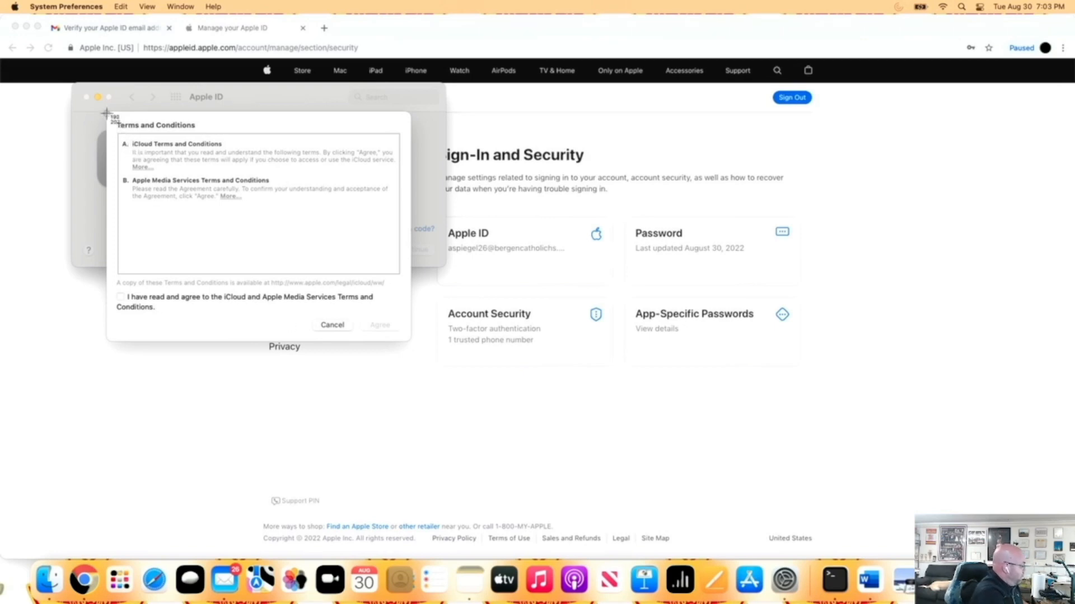
pyautogui.moveTo(107, 113); pyautogui.dragTo(410, 345)
# Tick the agreement box, screenshot the terms again, accept them and dismiss the server error.
pyautogui.click(121, 298)
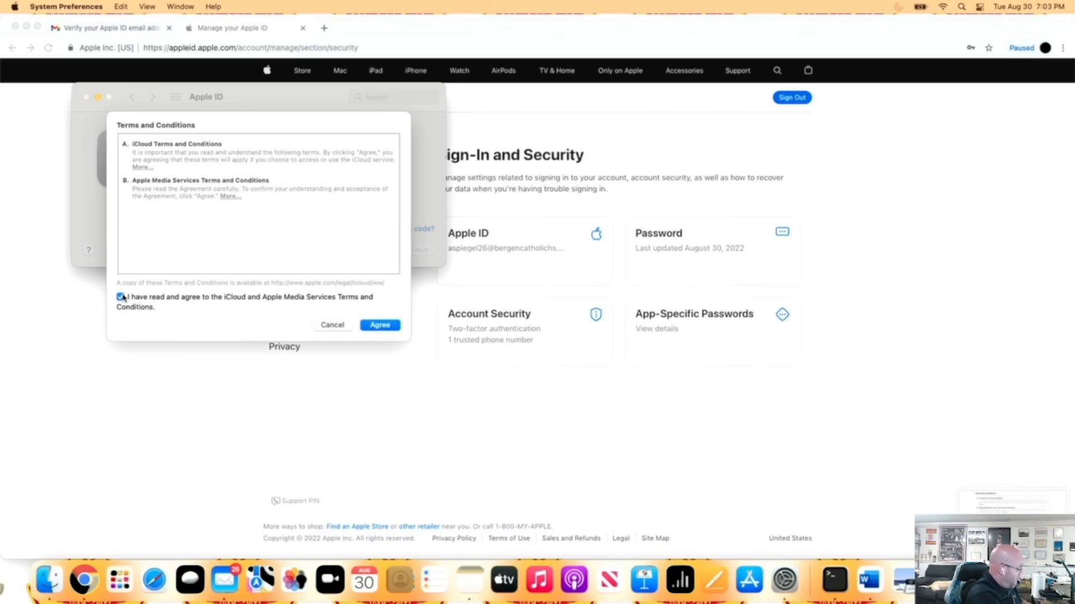
pyautogui.press('super+shift+4')
pyautogui.moveTo(107, 113); pyautogui.dragTo(412, 344)
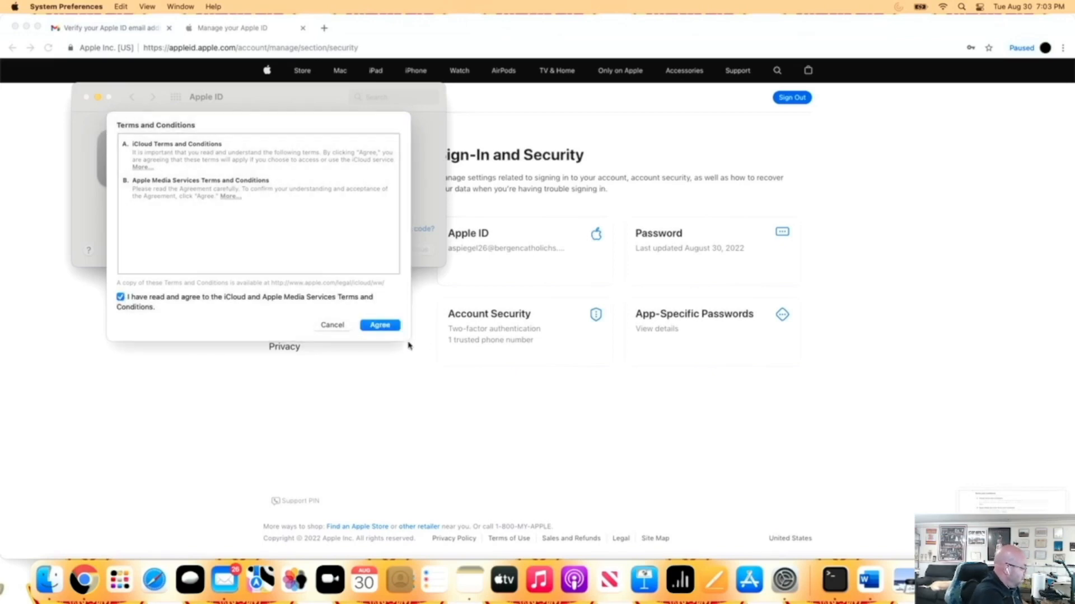
pyautogui.click(384, 326)
pyautogui.press('Return')
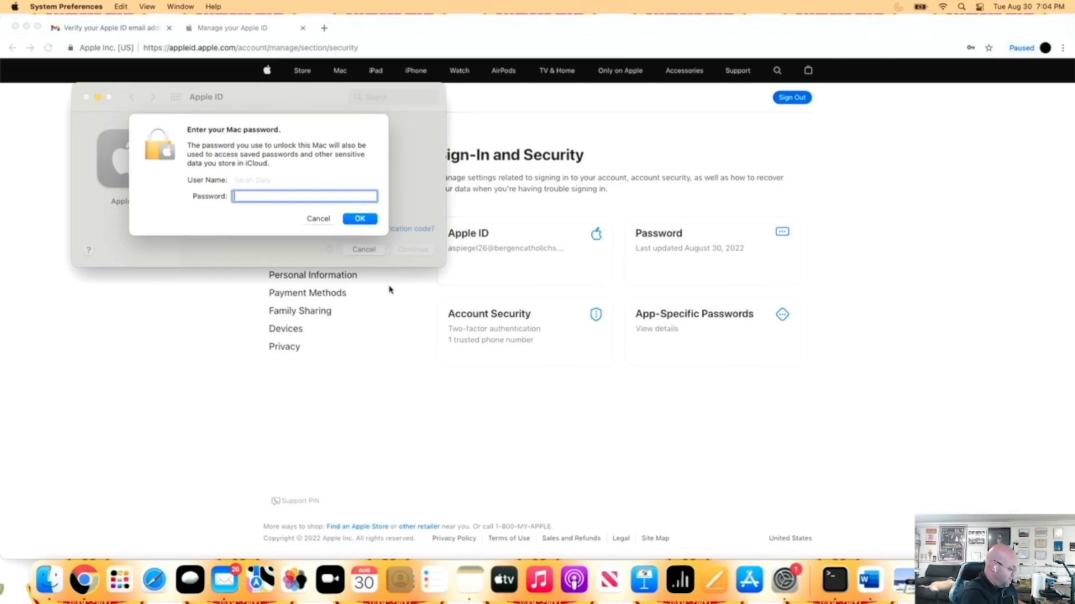
# Enter the Mac's login password and confirm it to continue iCloud setup.
pyautogui.write('••••')
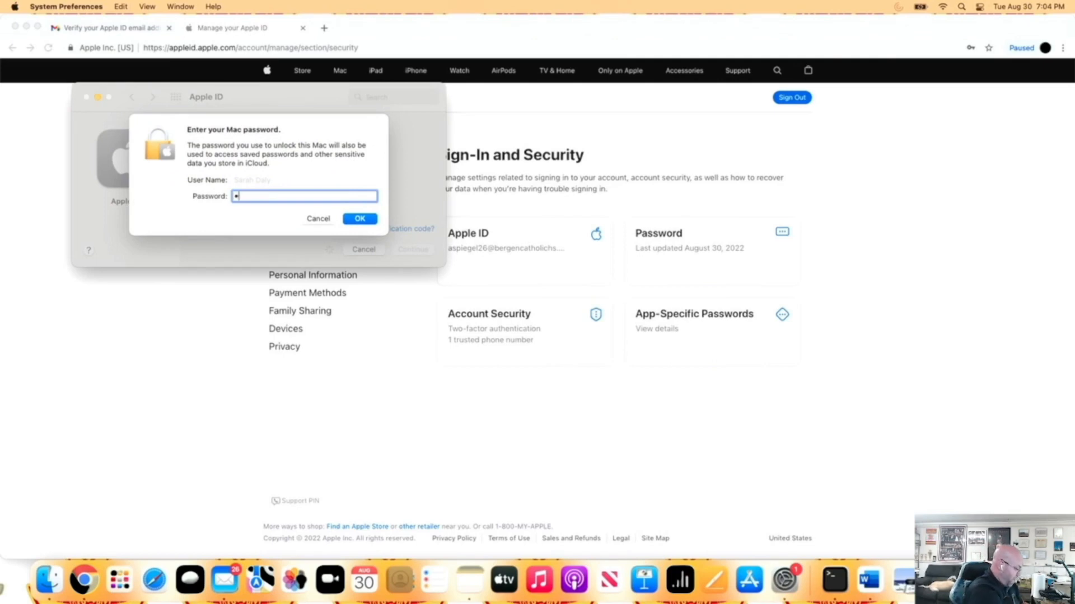
pyautogui.write('••••')
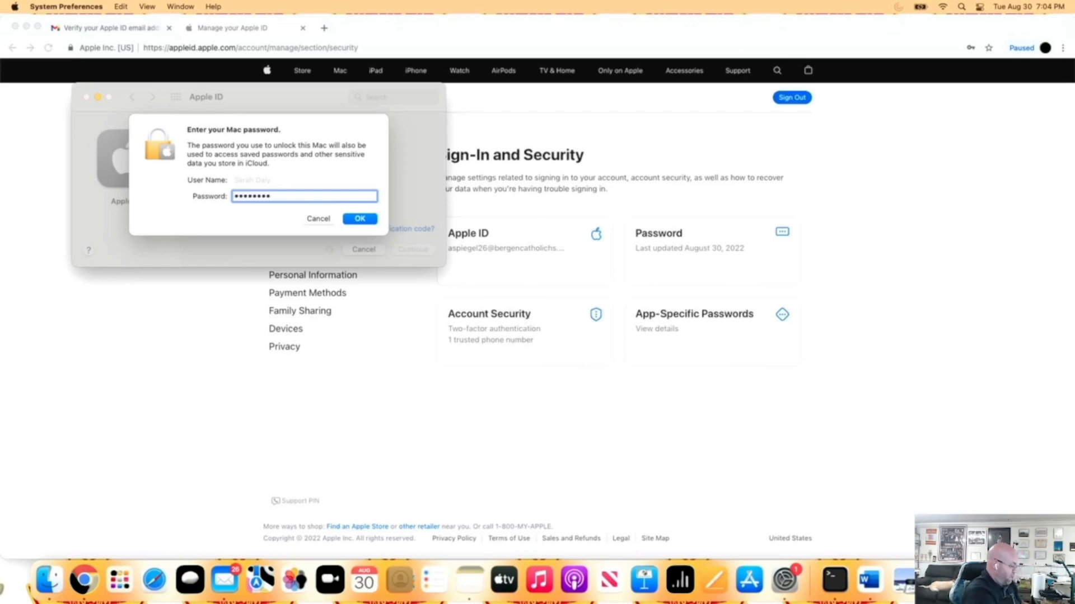
pyautogui.press('Return')
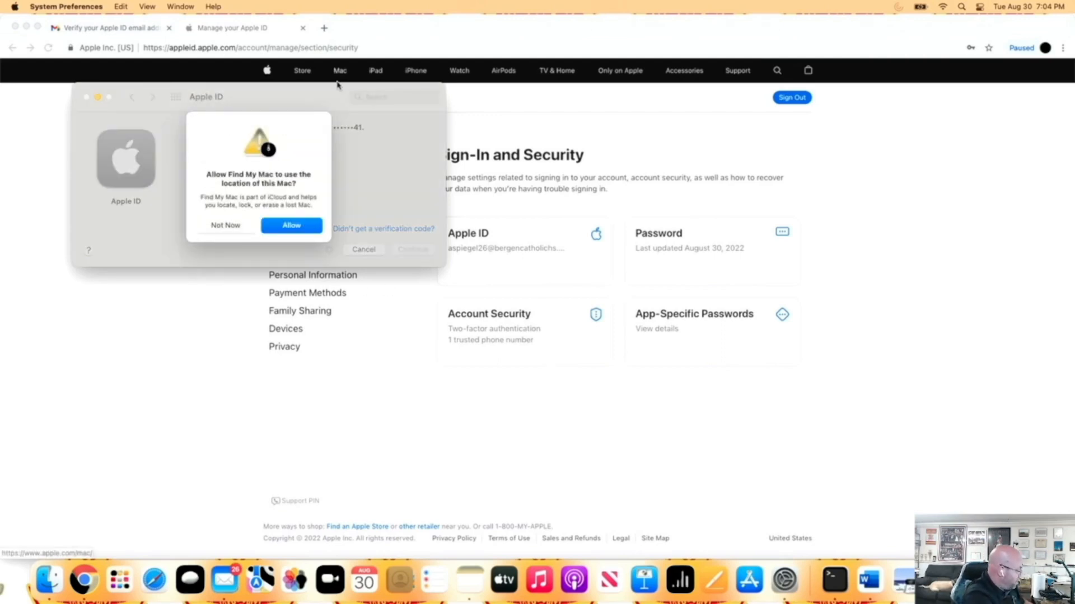
# Screenshot the Apple ID window and Find My Mac alert, then allow Find My Mac location access.
pyautogui.press('super+shift+4')
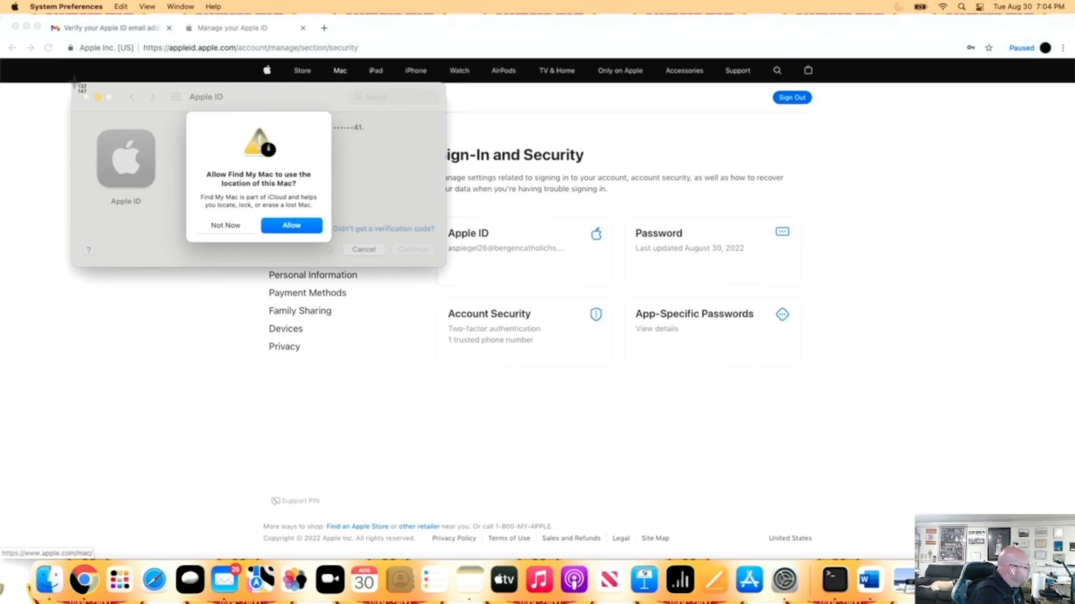
pyautogui.moveTo(74, 82); pyautogui.dragTo(447, 270)
pyautogui.press('super+shift+4')
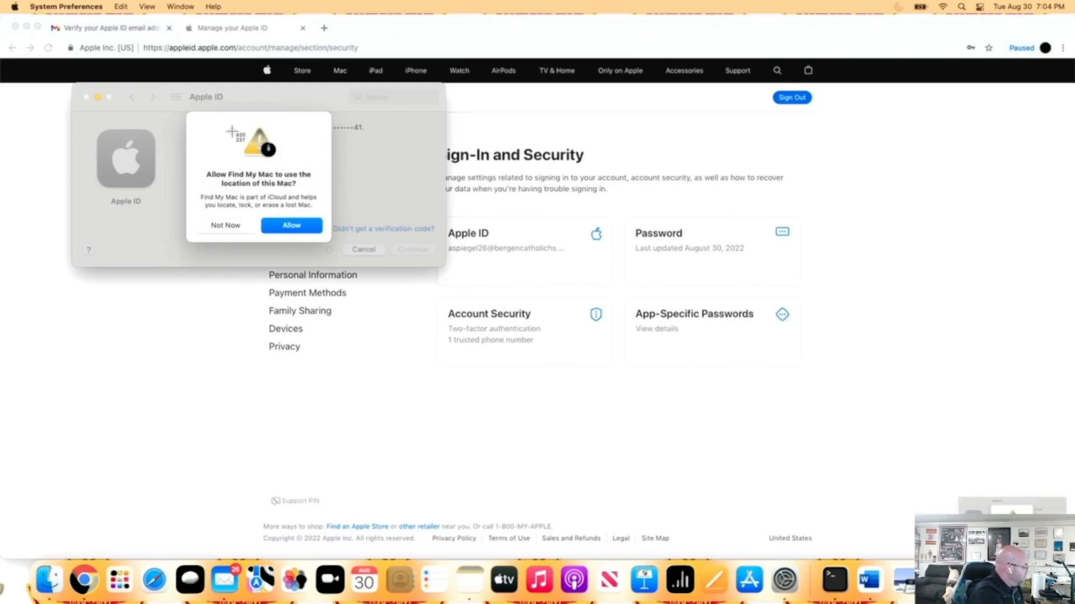
pyautogui.moveTo(186, 111); pyautogui.dragTo(332, 243)
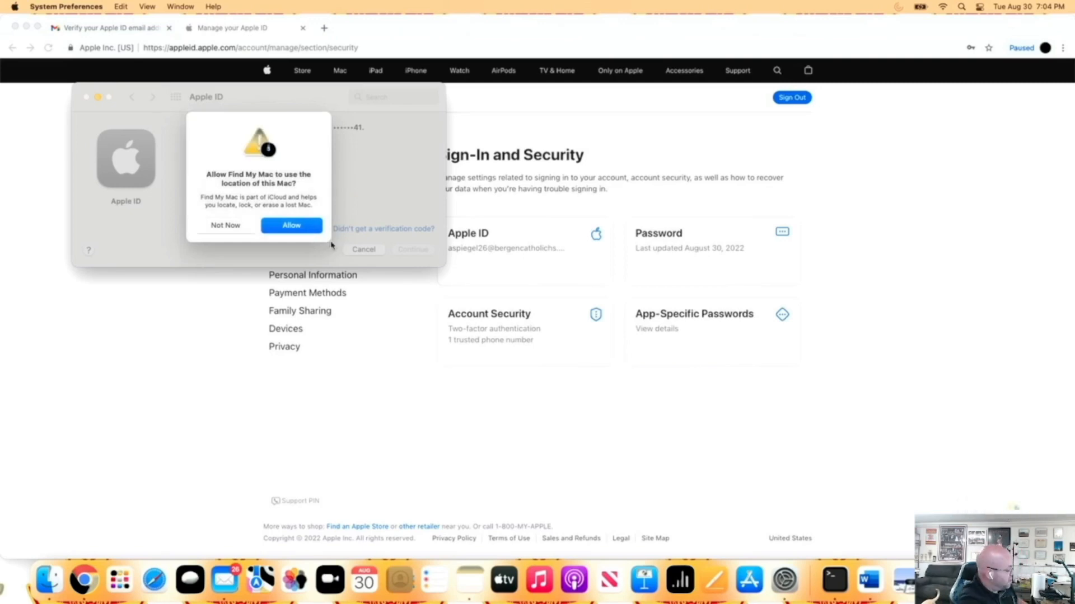
pyautogui.click(304, 228)
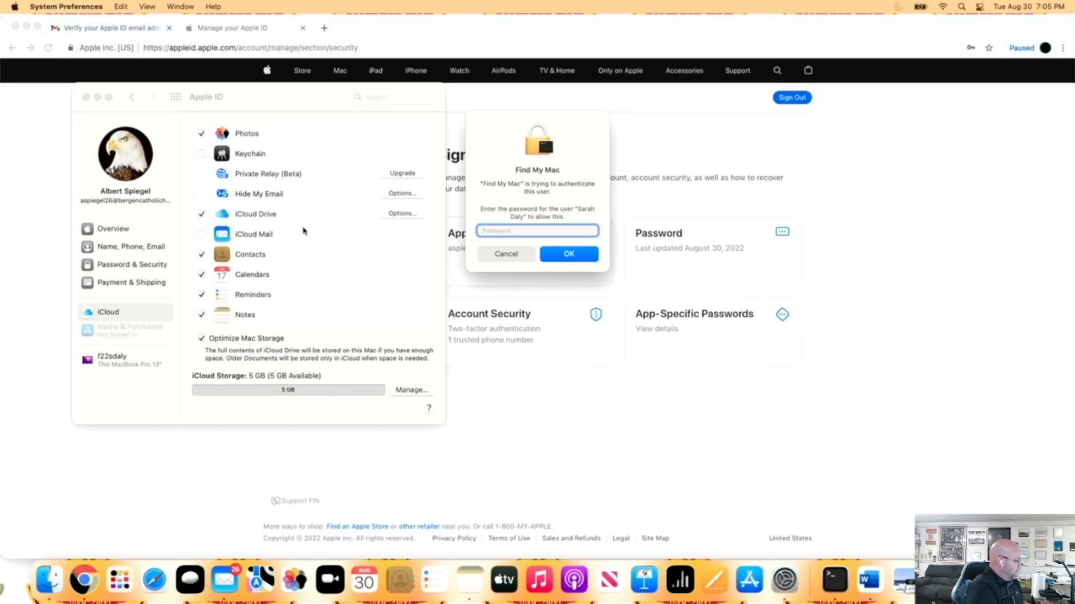
# Authorize Find My Mac with the Mac user's login password.
pyautogui.write('••••')
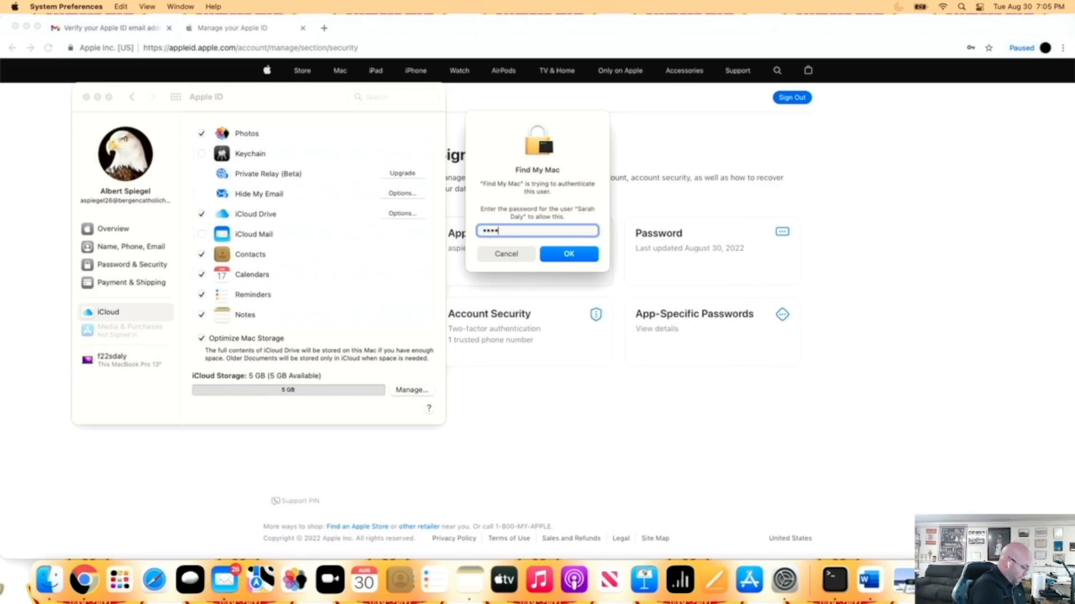
pyautogui.write('•••')
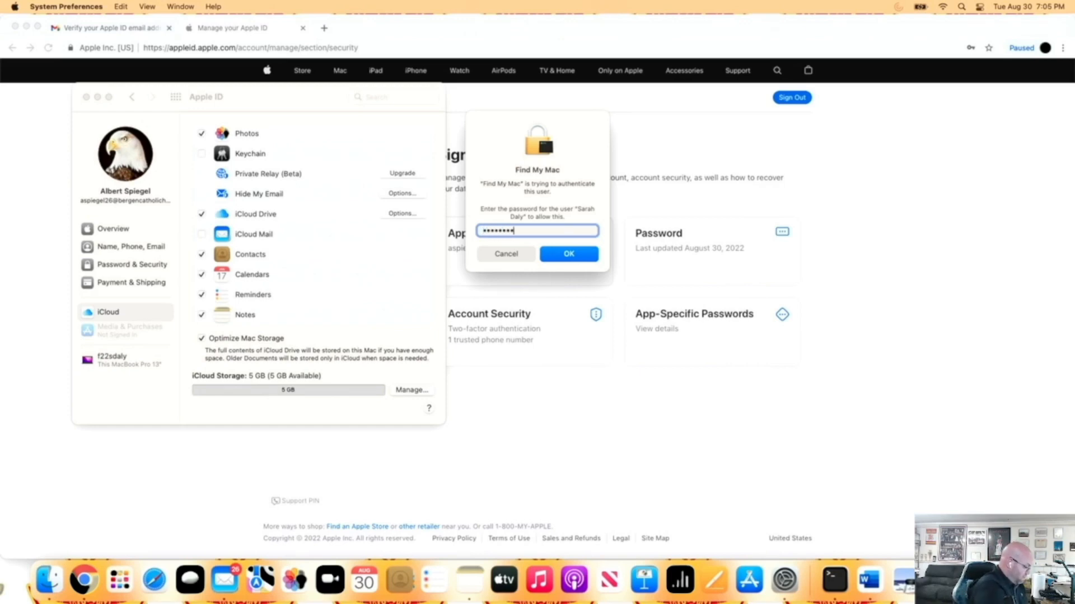
pyautogui.press('Return')
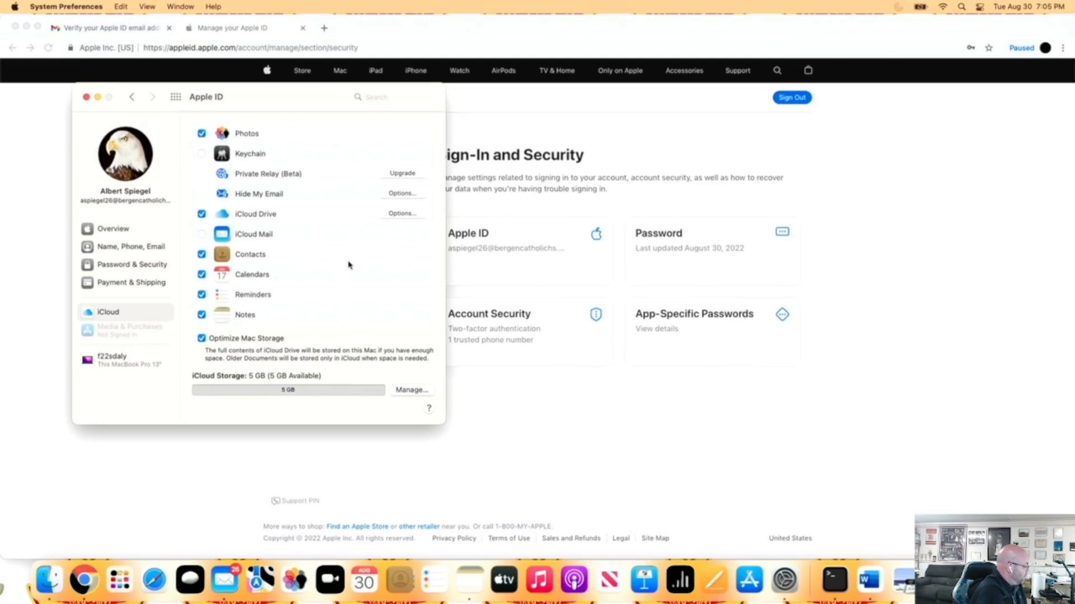
# Scroll down through the iCloud app list in the Apple ID pane.
pyautogui.scroll(-5, 349, 265)
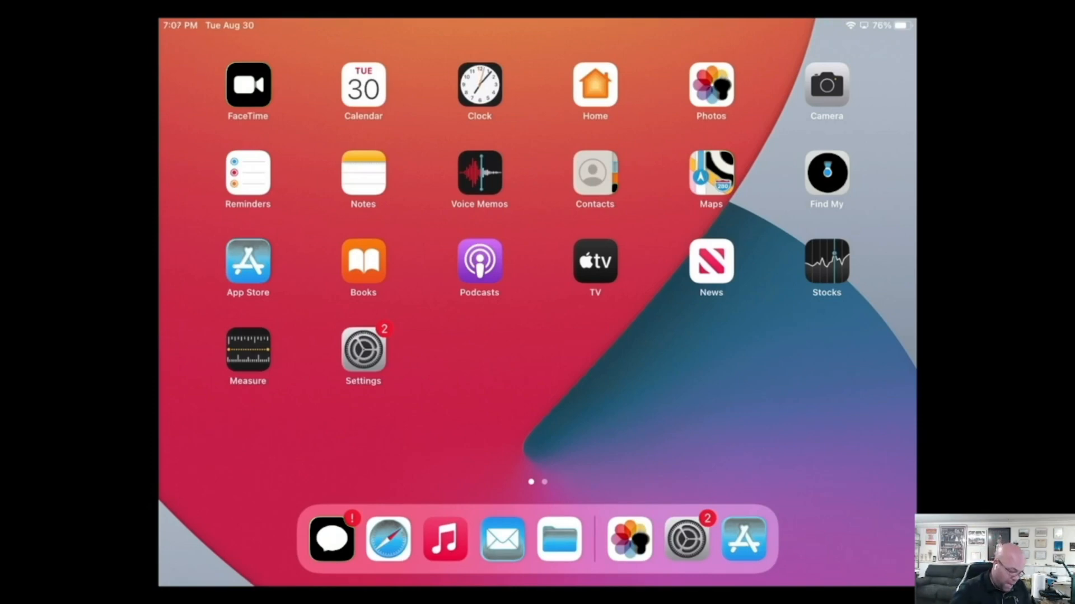
# In the iPad's Settings app, choose 'Sign in to your iPad' to open the Apple ID sheet.
pyautogui.click(686, 540)
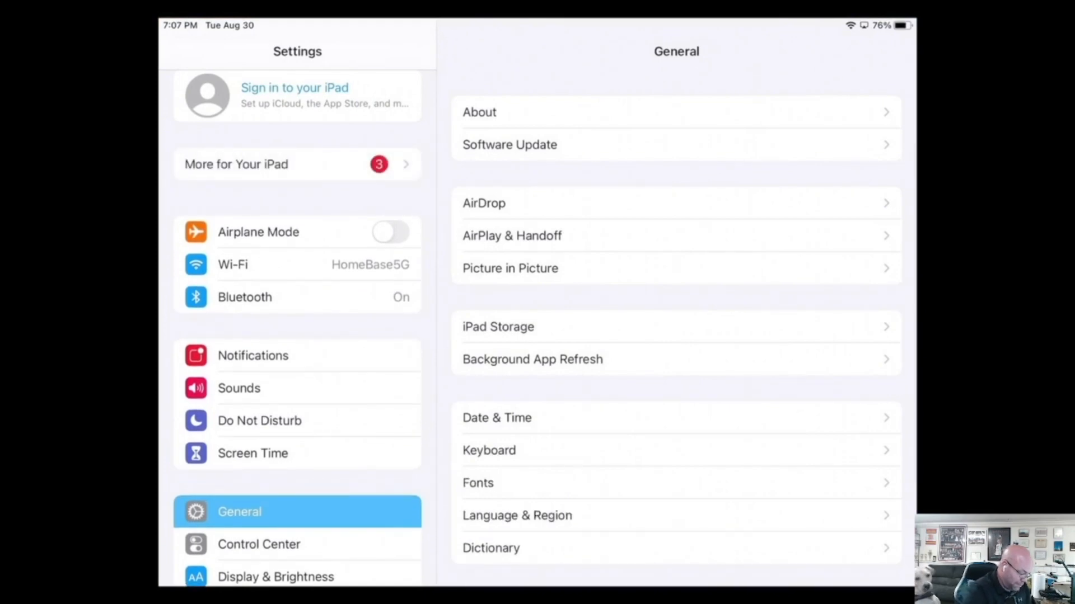
pyautogui.click(297, 96)
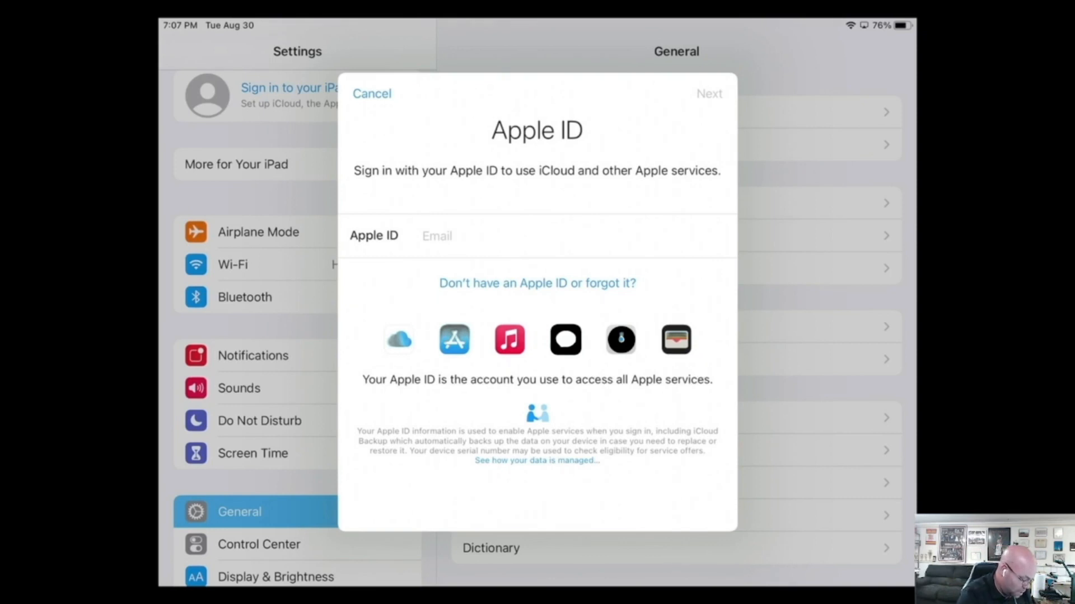
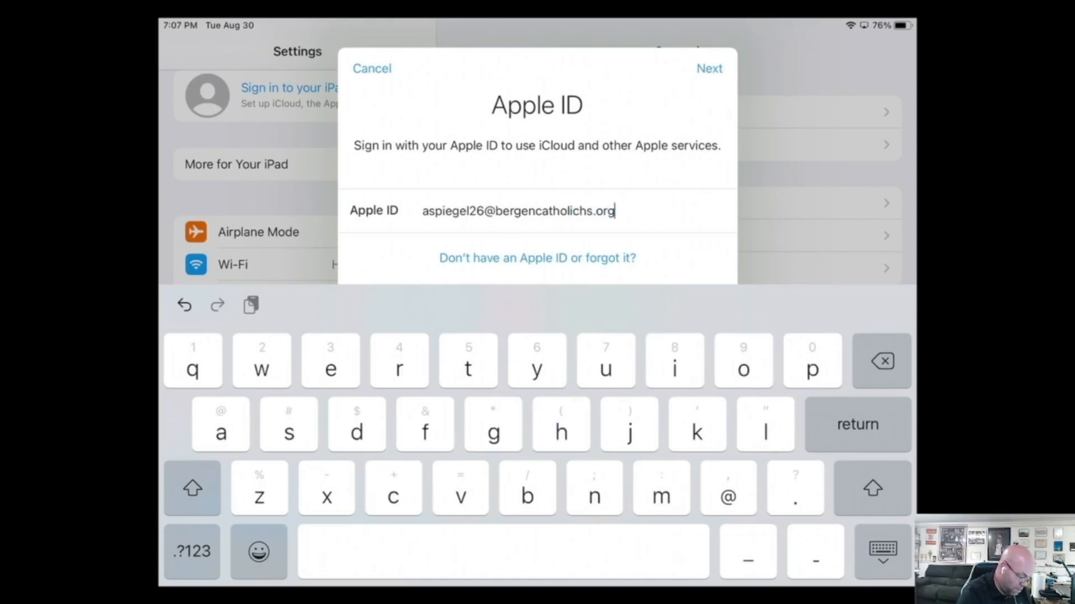
# Sign the iPad in with the new Apple ID's e-mail address and account password.
pyautogui.press('Return')
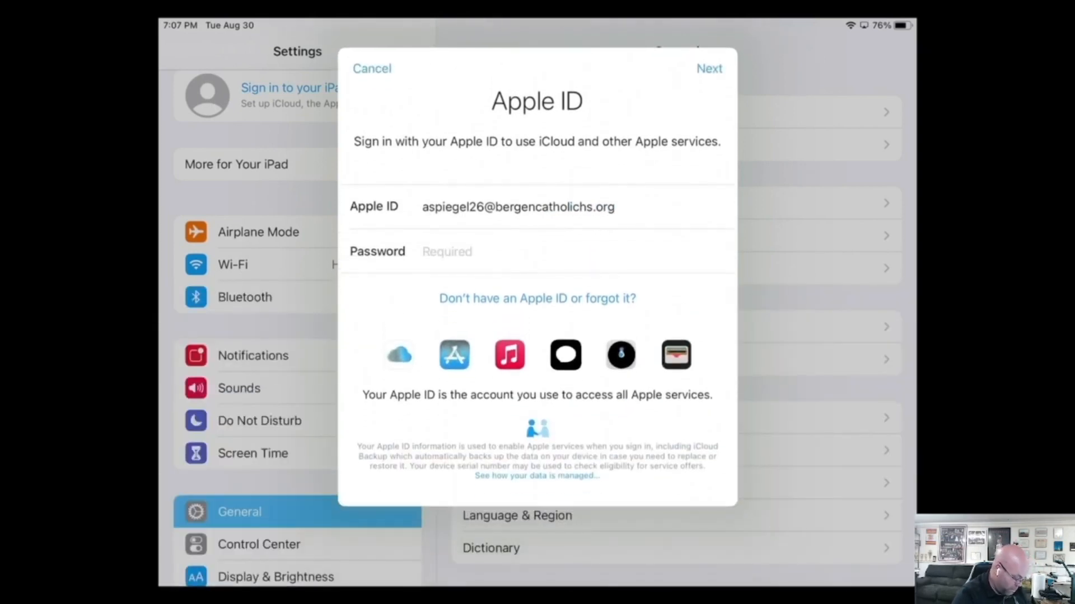
pyautogui.write('*')
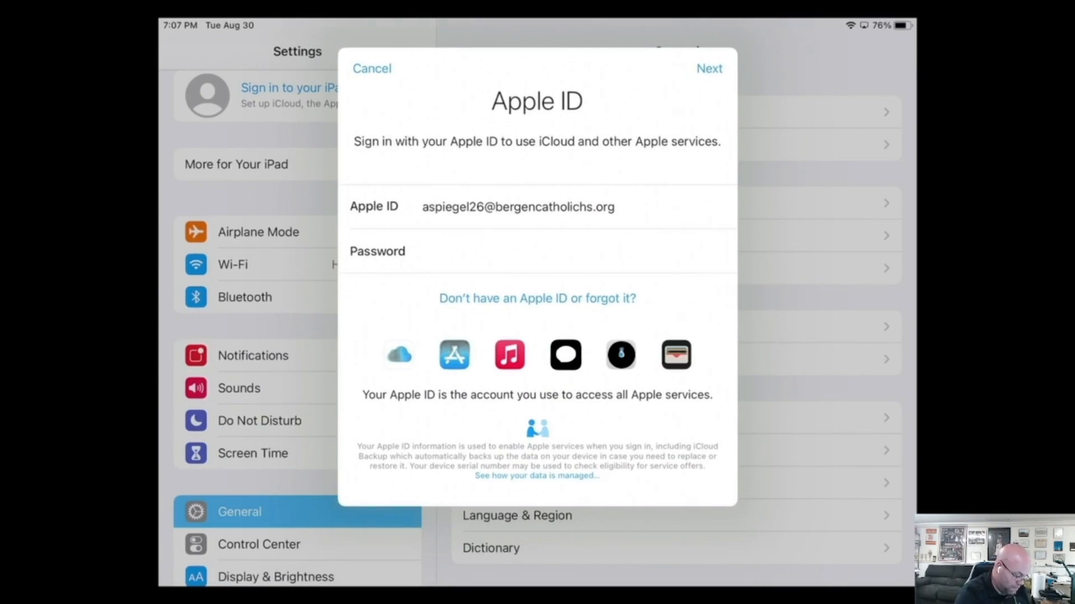
pyautogui.press('Return')
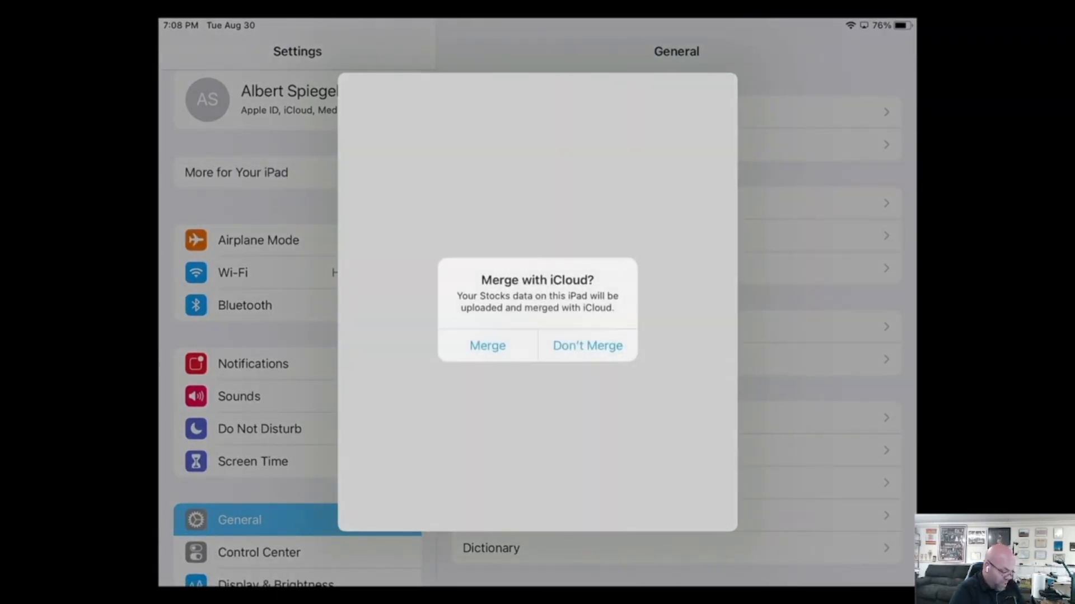
# Choose Don't Merge for Stocks, confirm Find My iPad is On, and return to the Apple ID page.
pyautogui.click(587, 345)
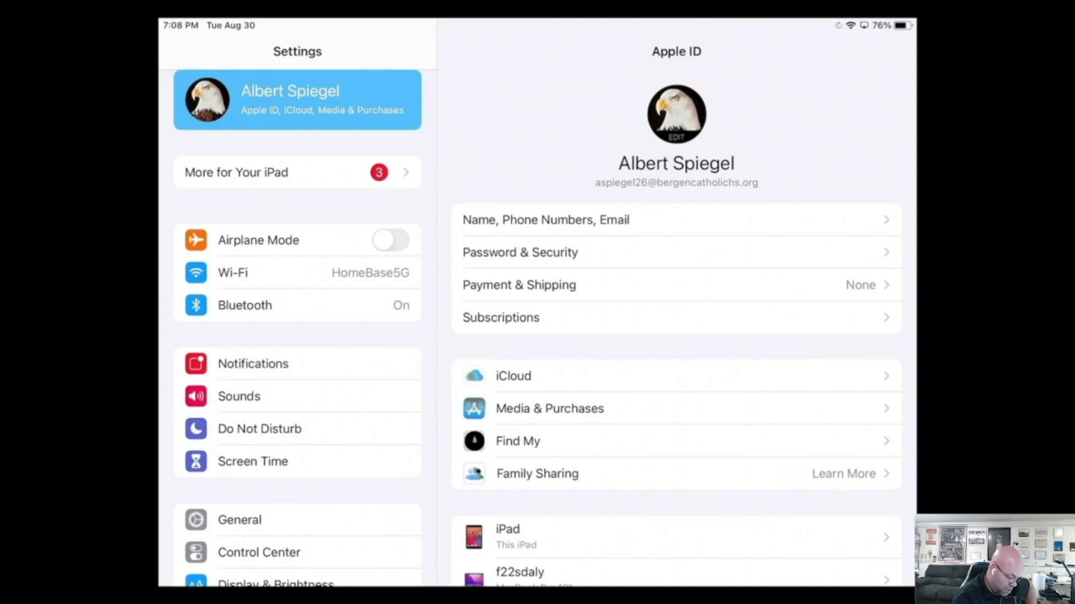
pyautogui.click(676, 442)
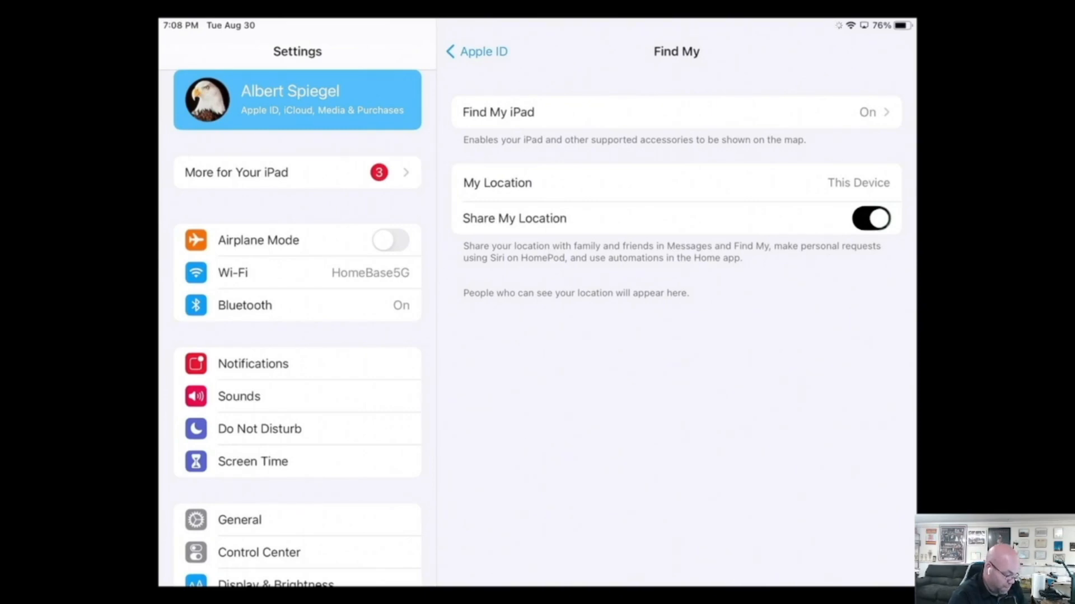
pyautogui.click(478, 51)
pyautogui.scroll(-1, 676, 359)
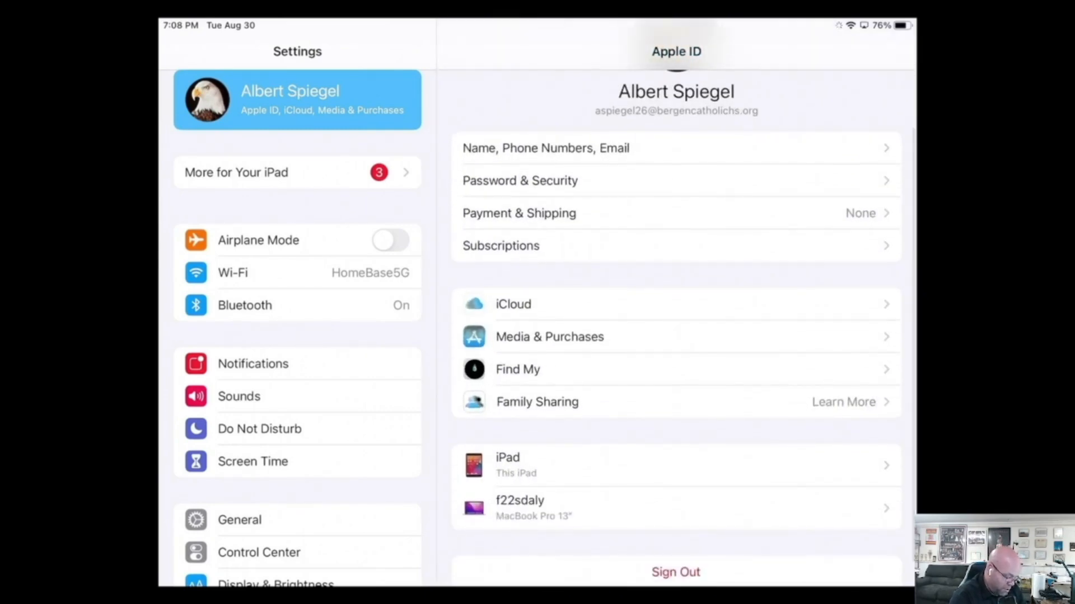